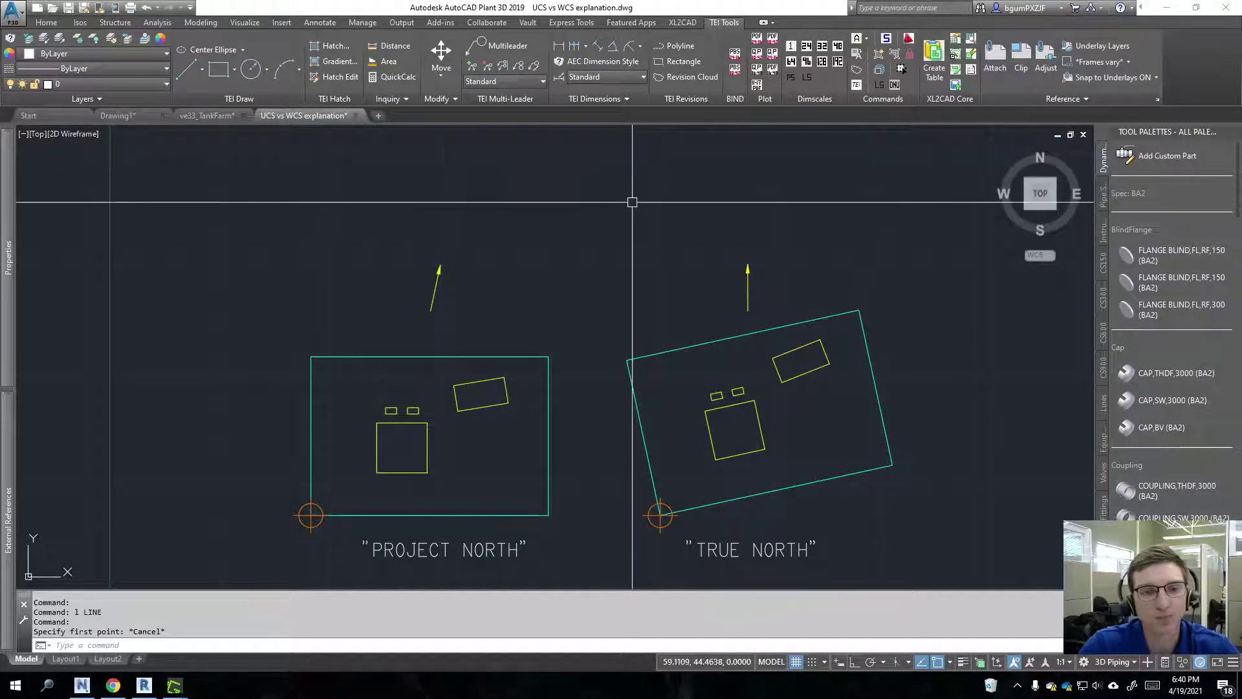
Draw a horizontal trial line 20 units long above the layouts with Ortho on
text(l)
key(Return)
click(474, 181)
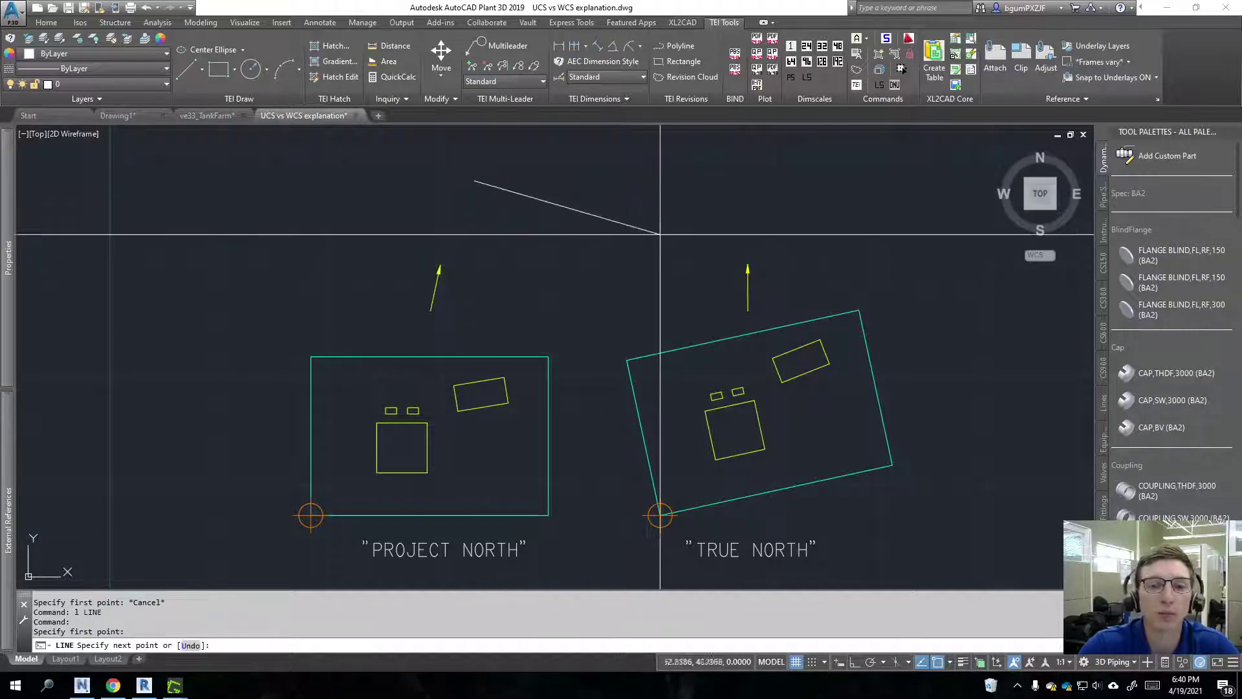
key(F8)
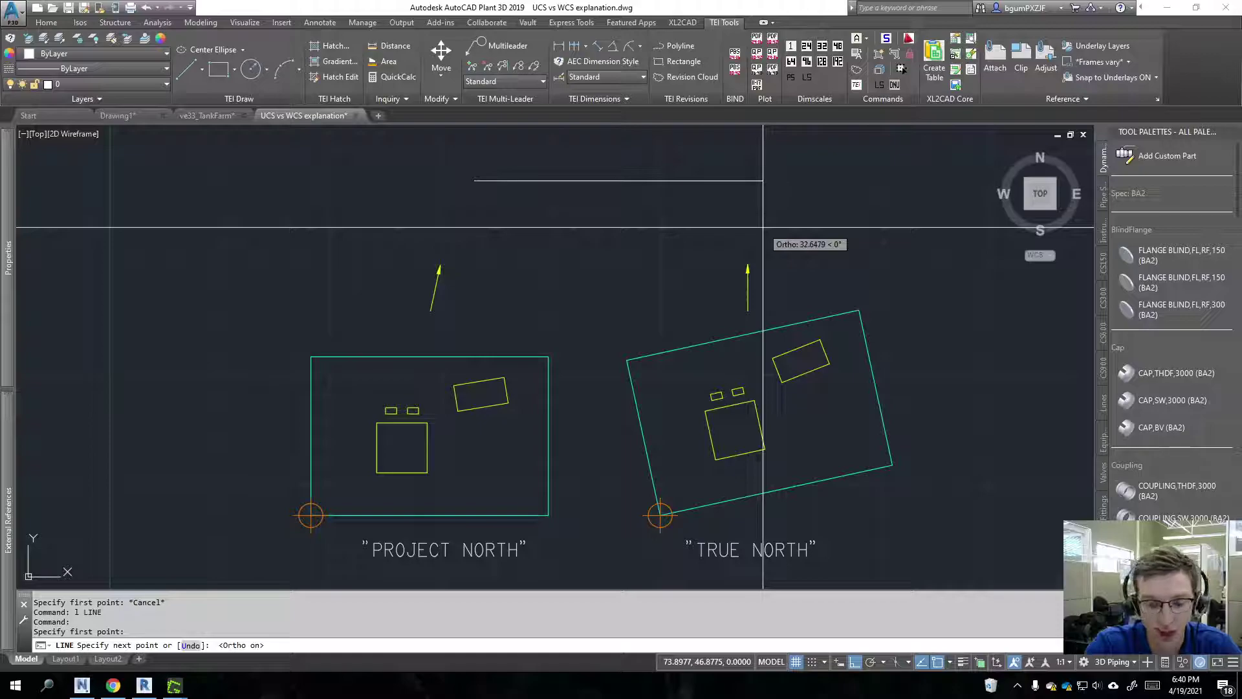
text(20)
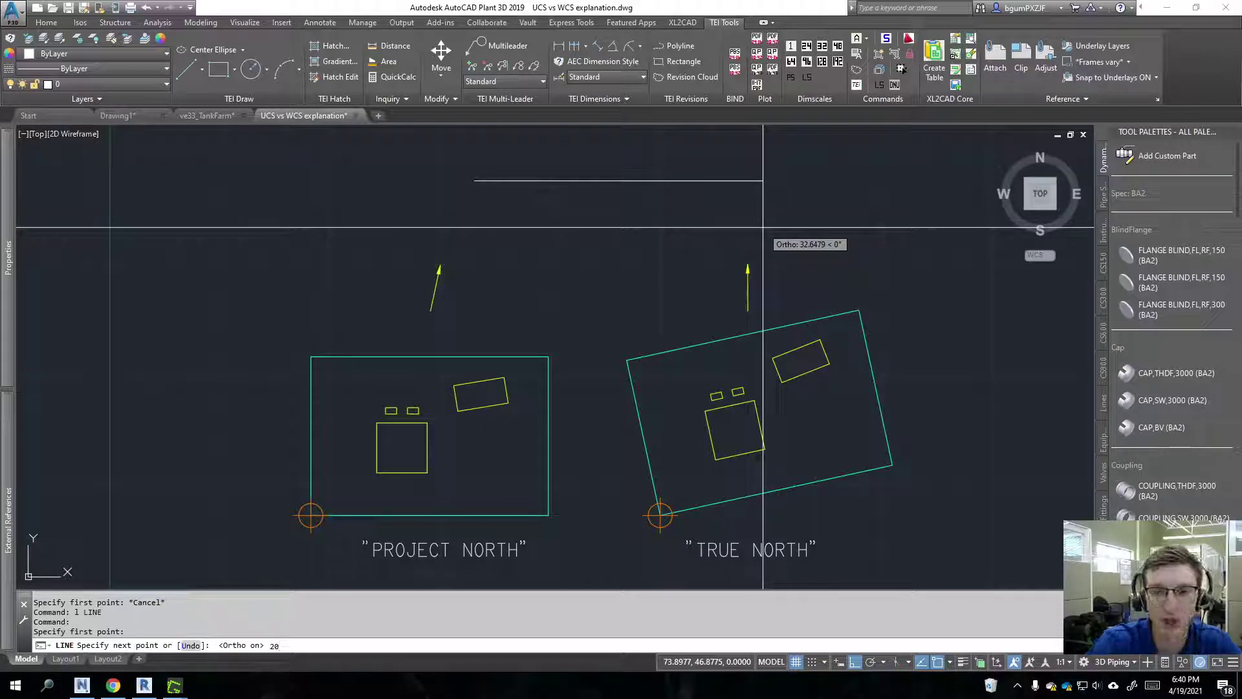
text(')
key(Return)
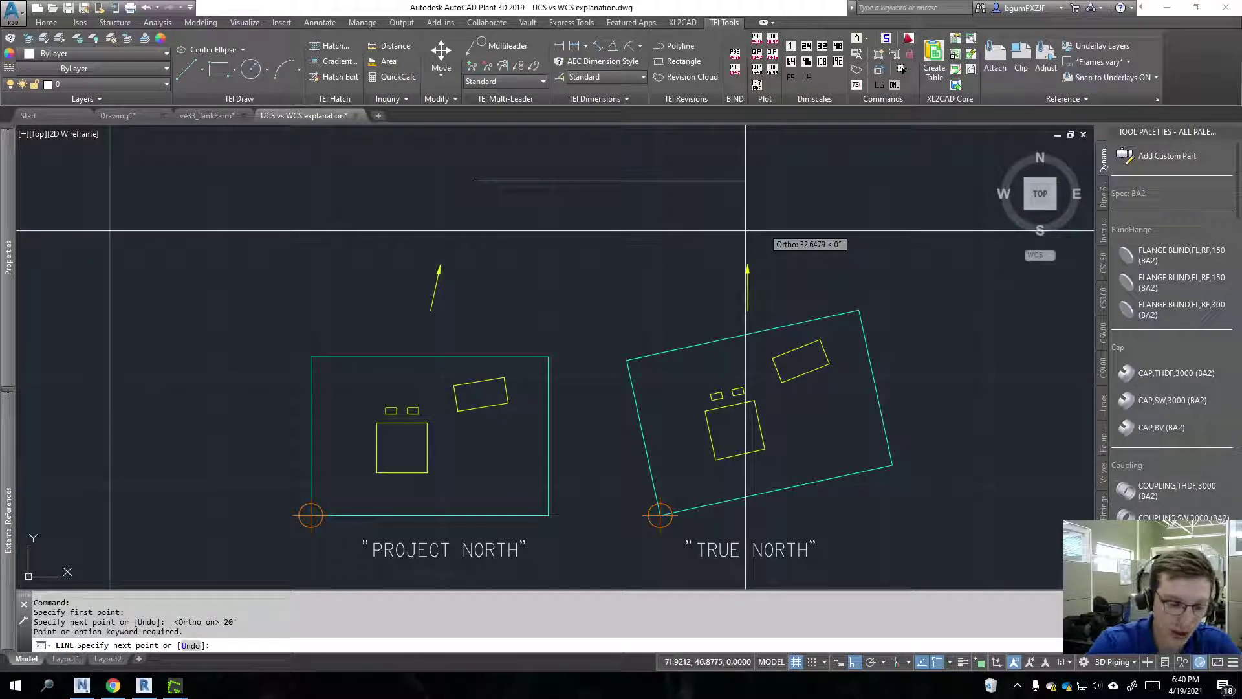
text(20)
key(Return)
key(Escape)
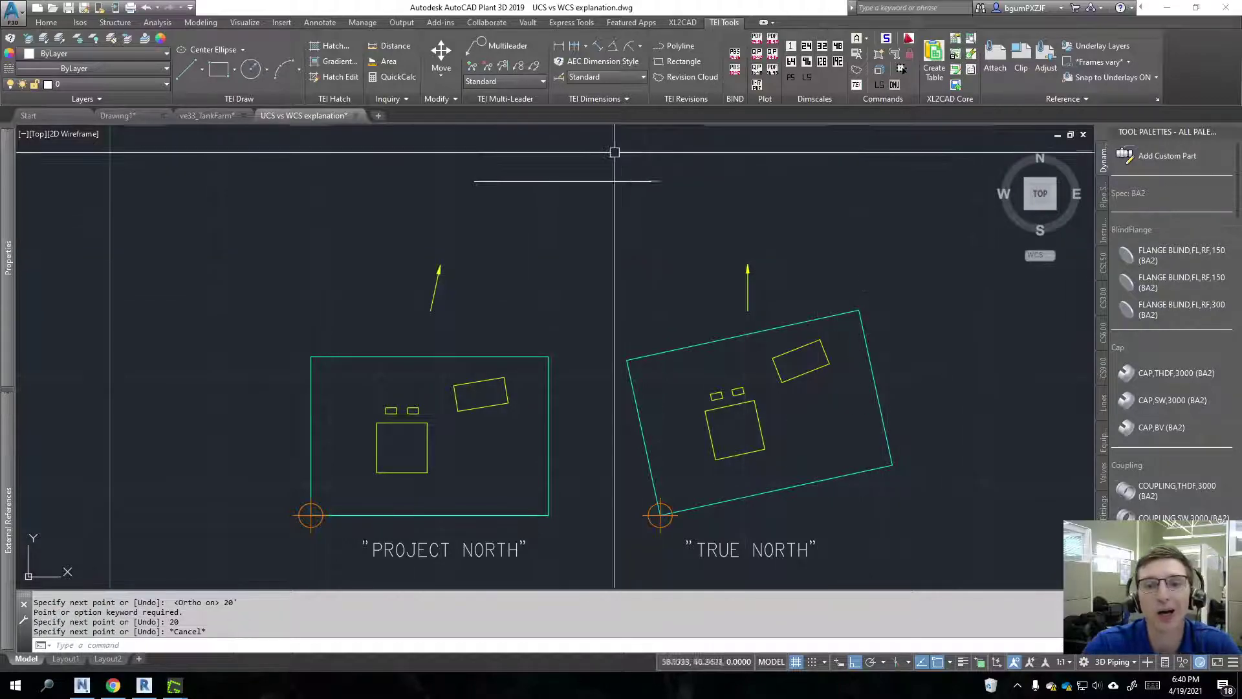
Window-select the 20-unit trial line and erase it
click(638, 194)
click(574, 164)
text(e)
key(Return)
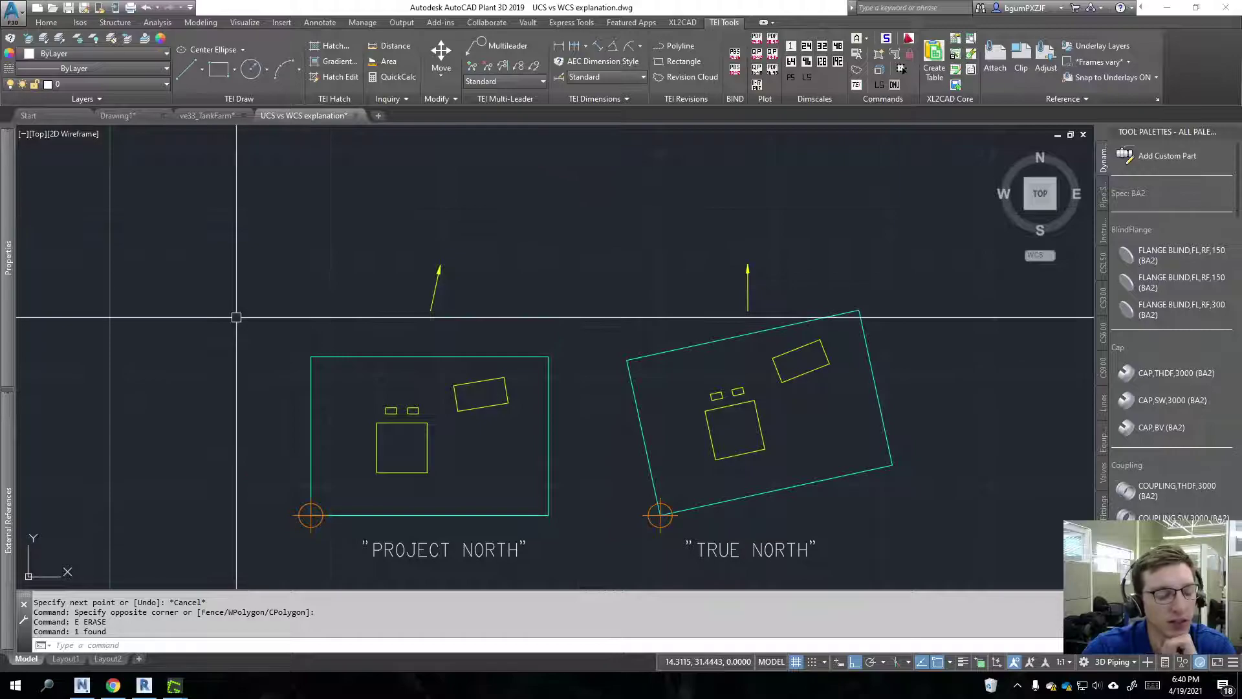
In Revit, orbit the {3D} view, show ARCHITECTURAL SITE PLAN, then centre the FLOOR PLAN view
click(146, 678)
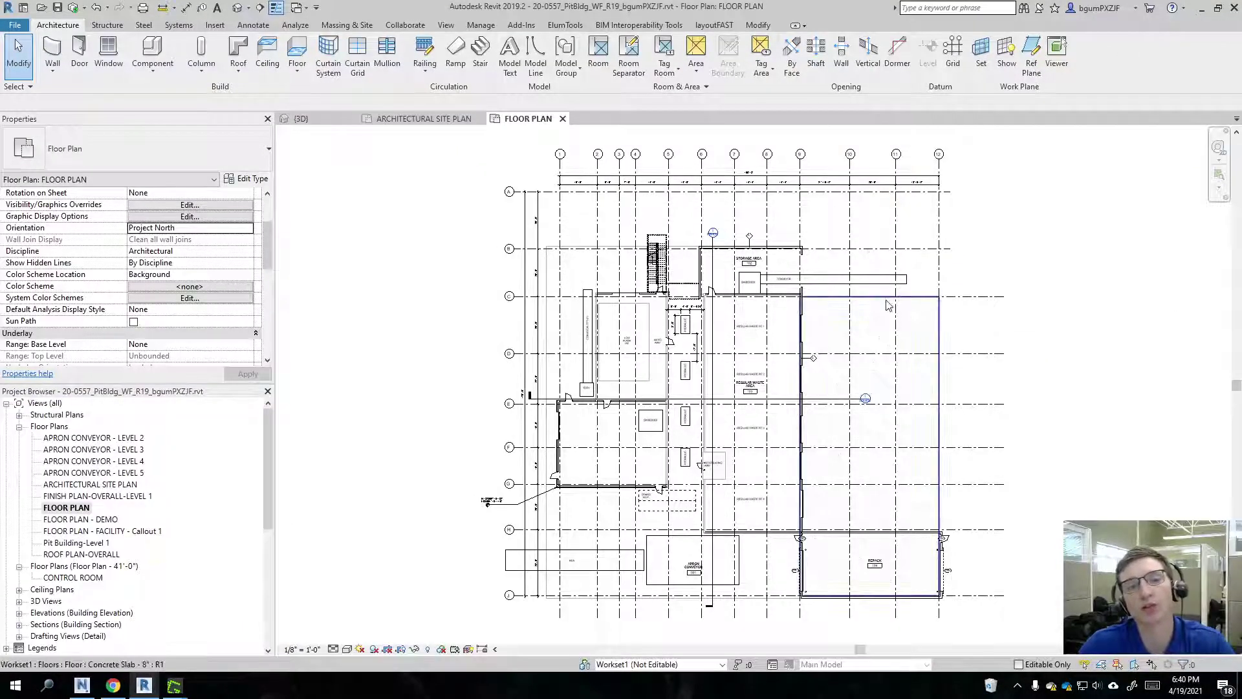
click(301, 118)
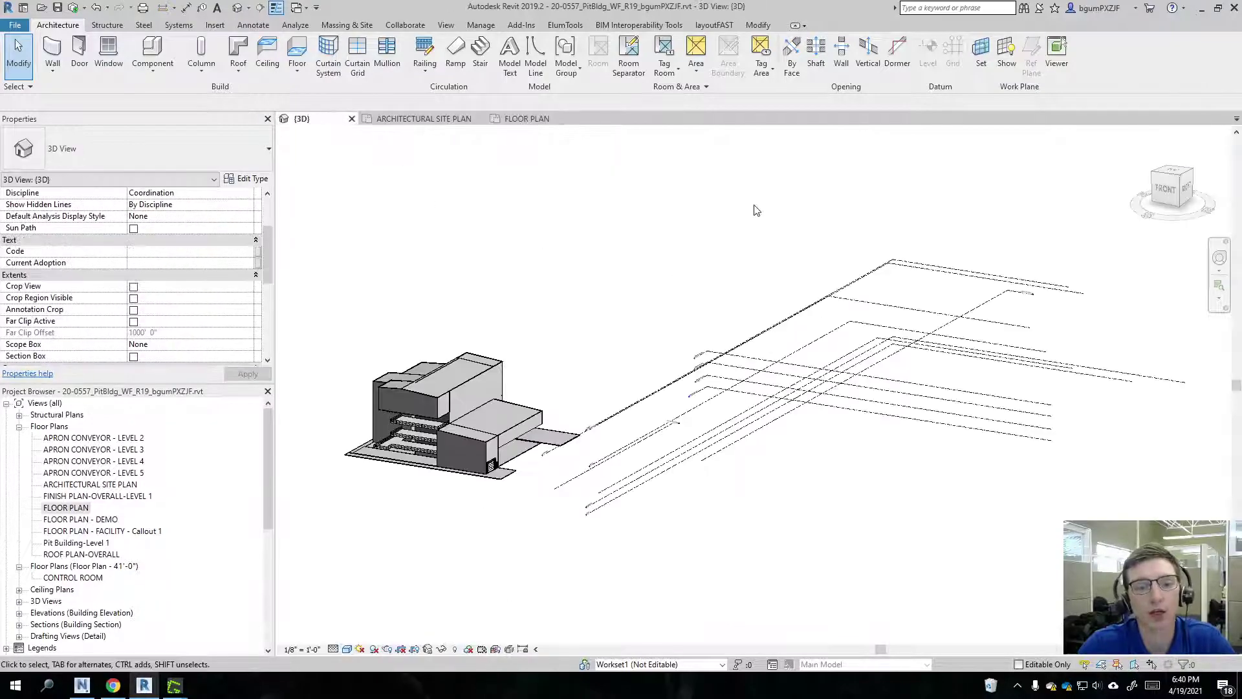
shift+middle_drag(605, 333, 634, 427)
scroll(695, 458, up, 2)
click(424, 118)
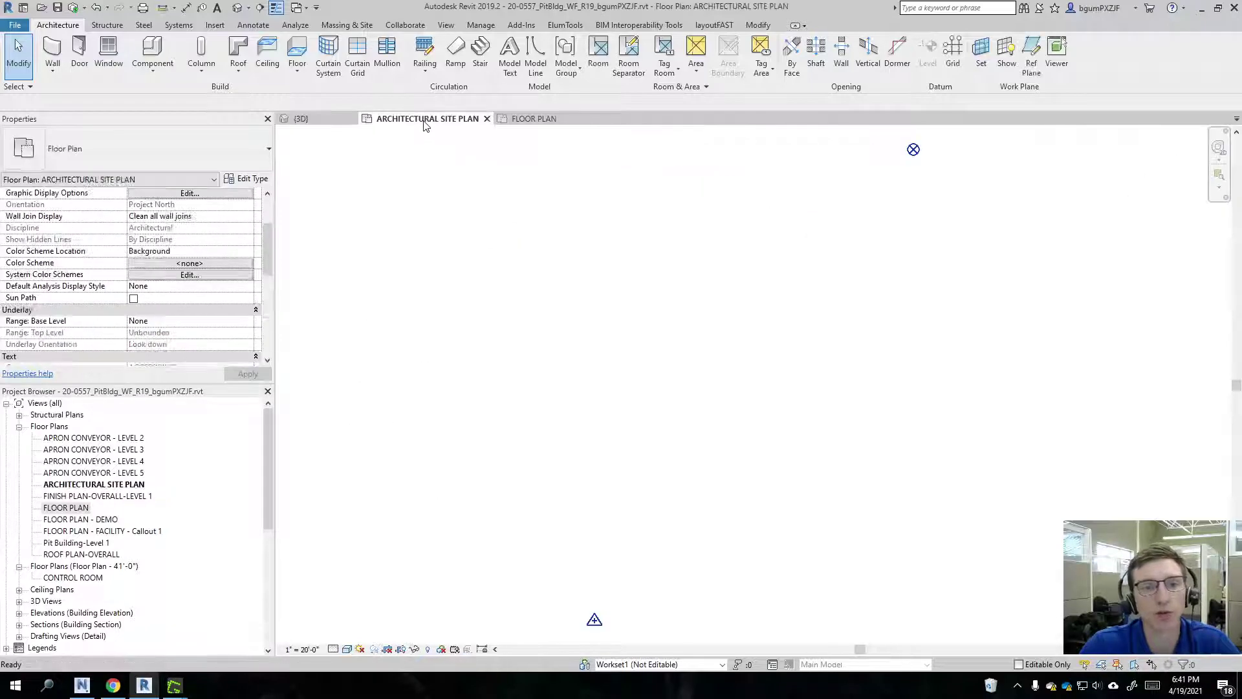
click(531, 118)
mouse_move(1035, 461)
middle_down()
mouse_move(976, 430)
mouse_move(960, 455)
middle_up()
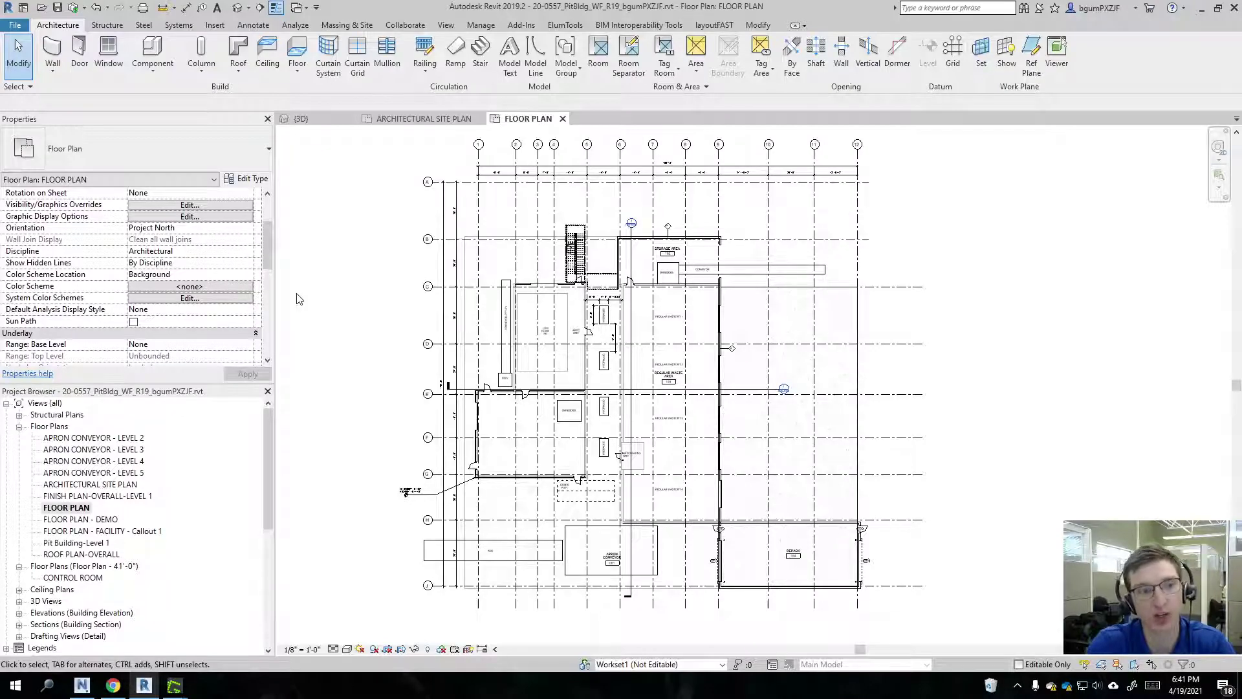
click(237, 229)
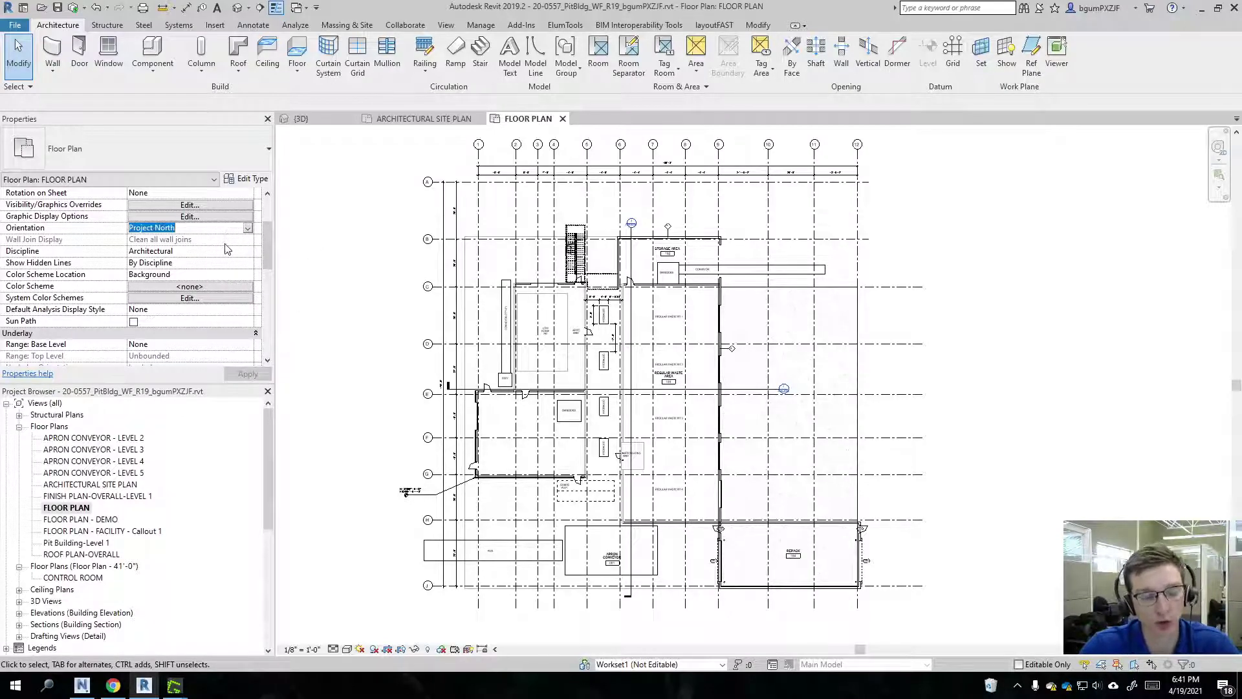
click(248, 228)
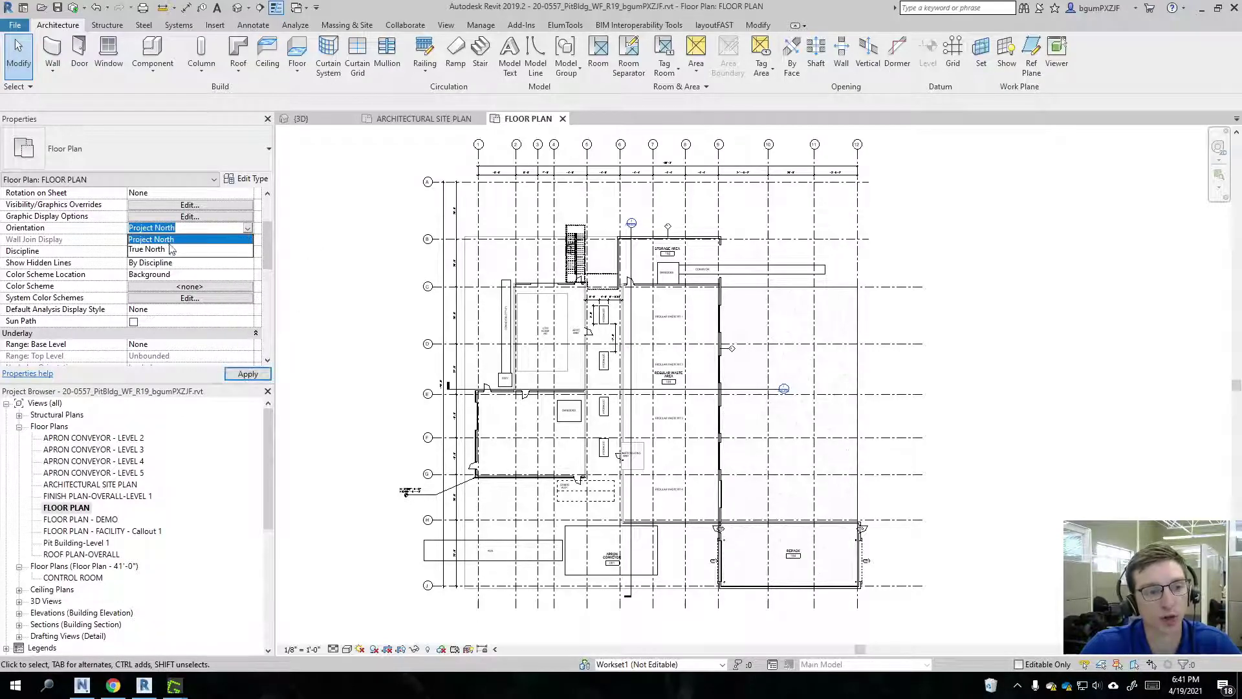
click(157, 251)
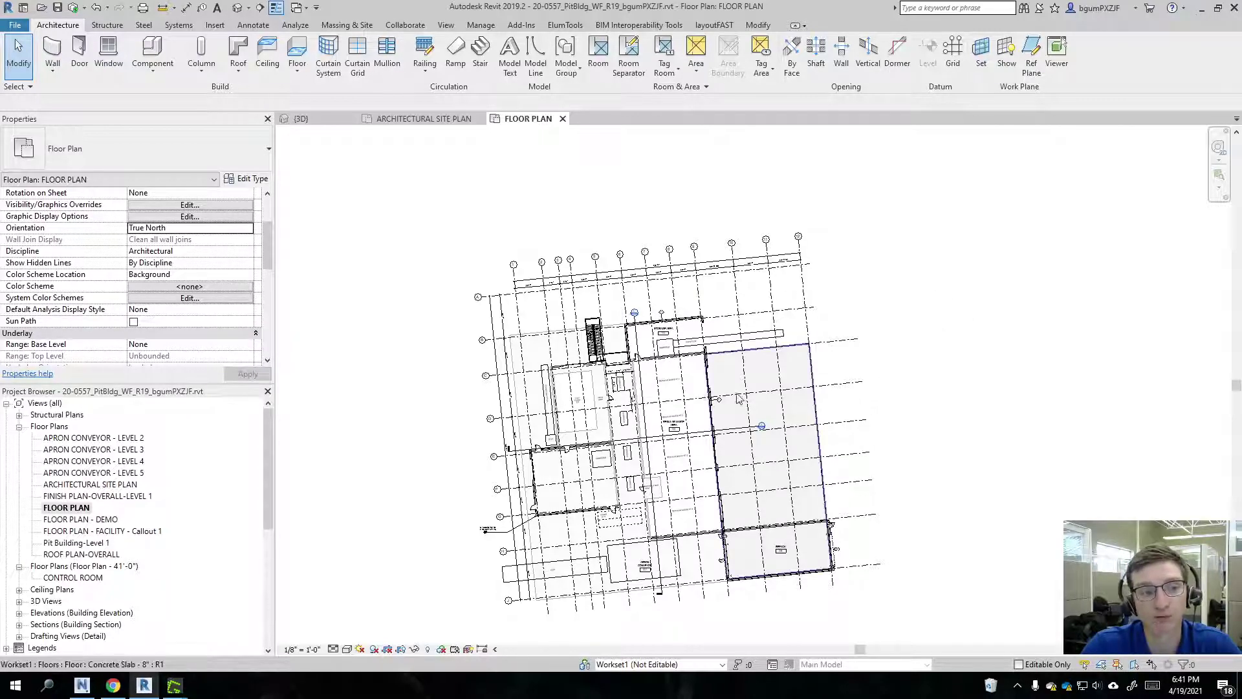
click(248, 230)
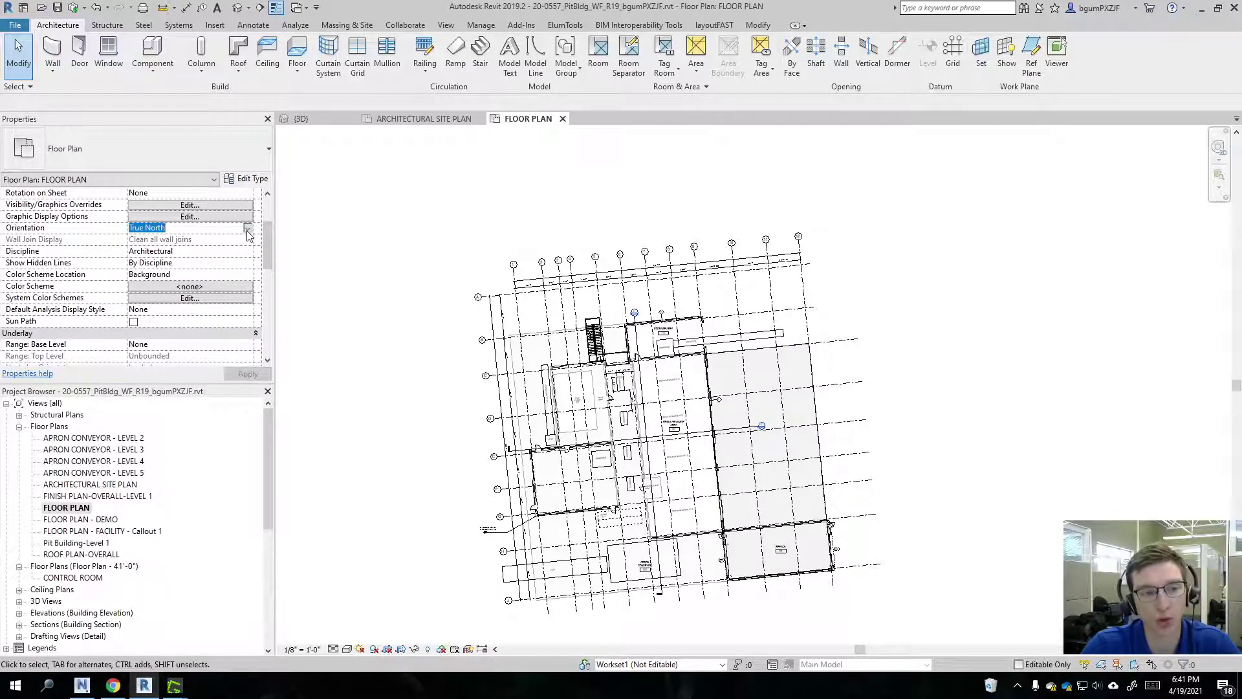
click(248, 230)
click(155, 252)
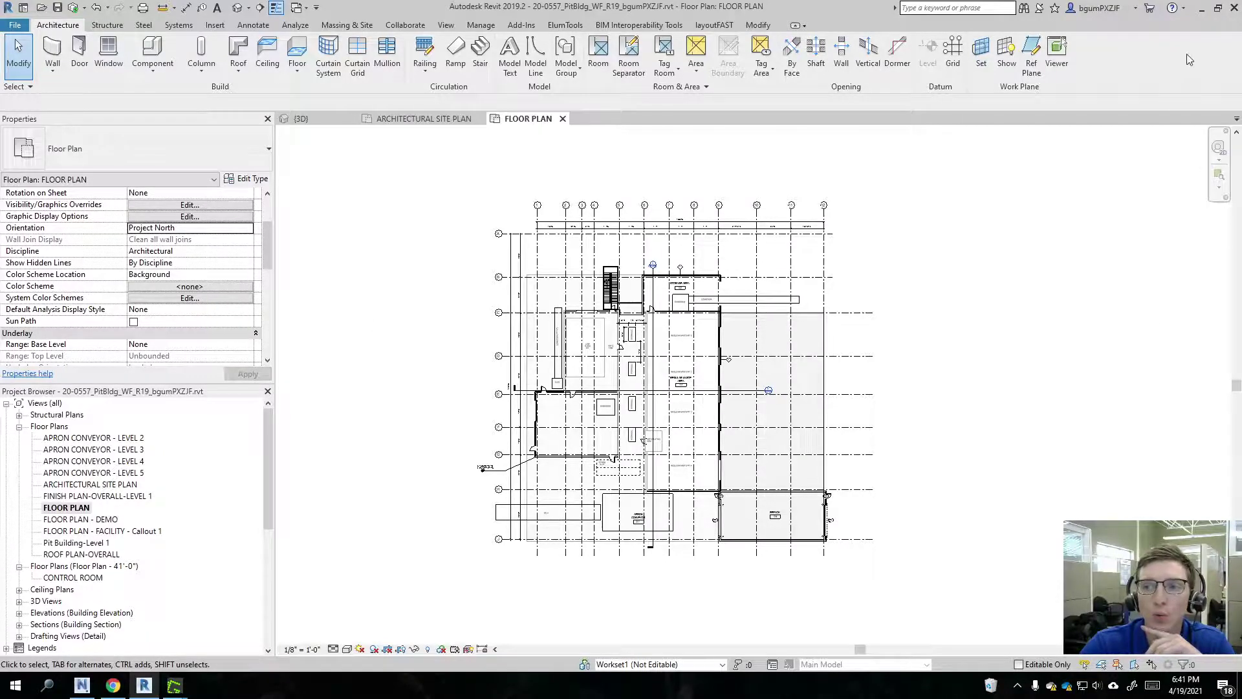
Back in AutoCAD, select the TRUE NORTH boundary and right north arrow, clearing each selection
click(1201, 9)
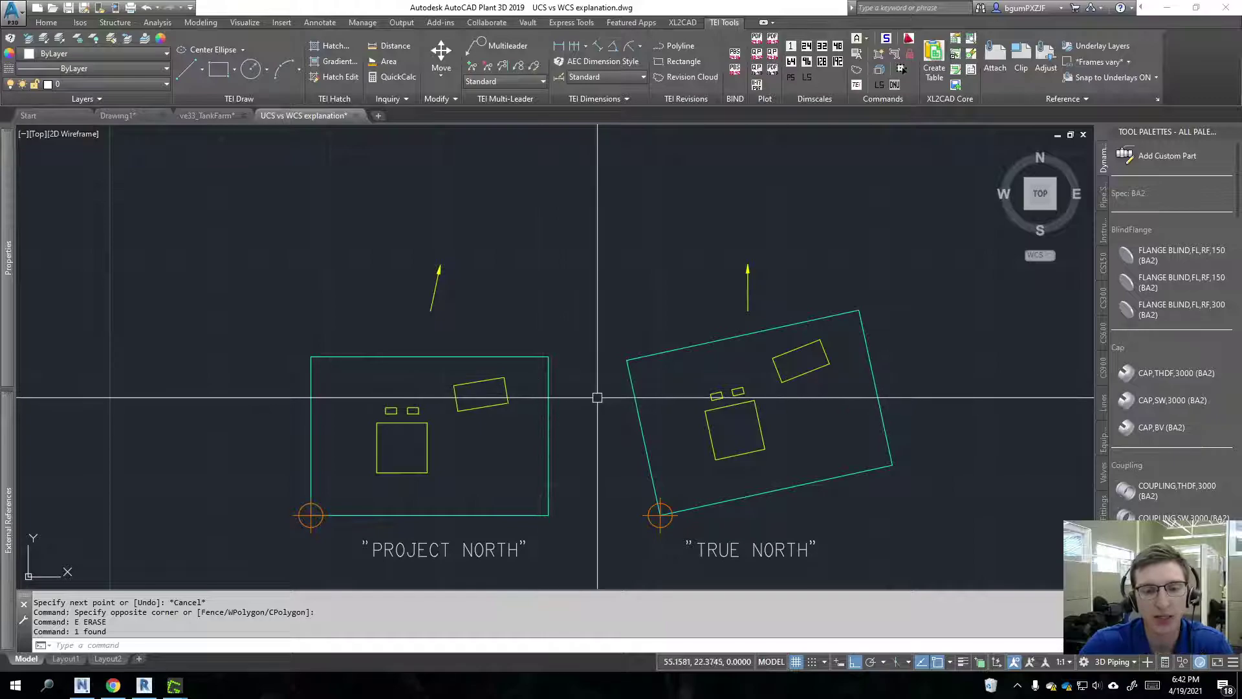
mouse_move(597, 397)
middle_down()
mouse_move(555, 375)
mouse_move(638, 350)
middle_up()
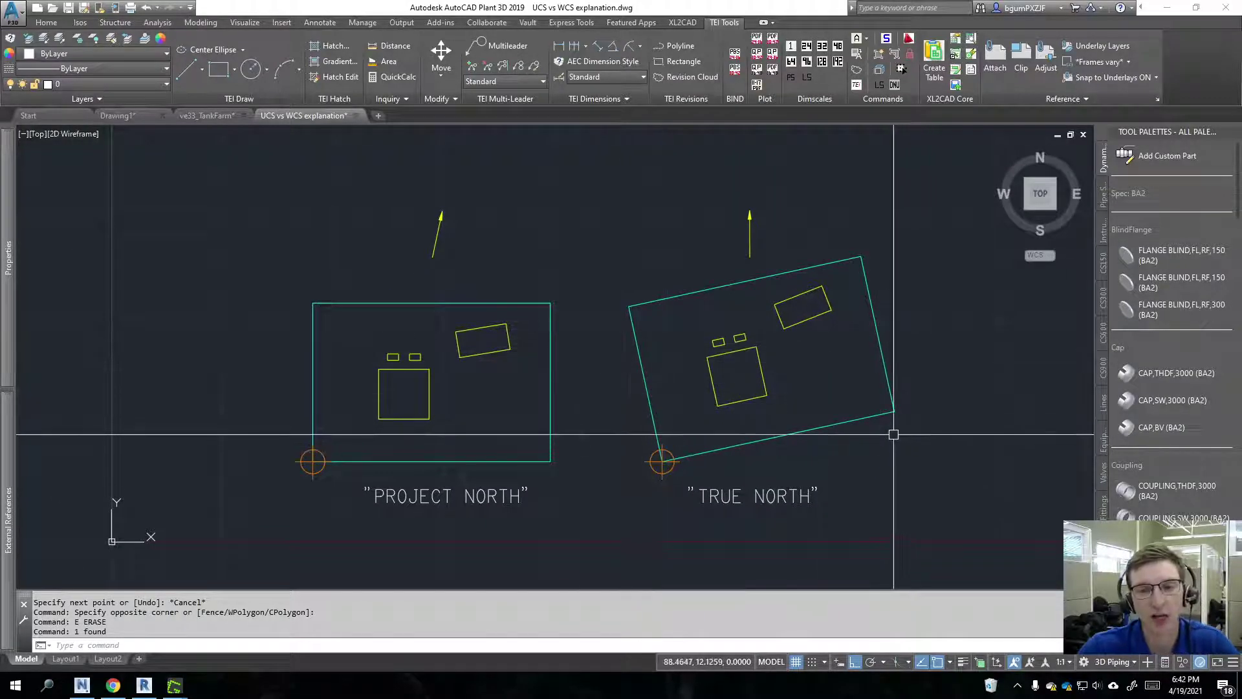
click(624, 392)
click(616, 391)
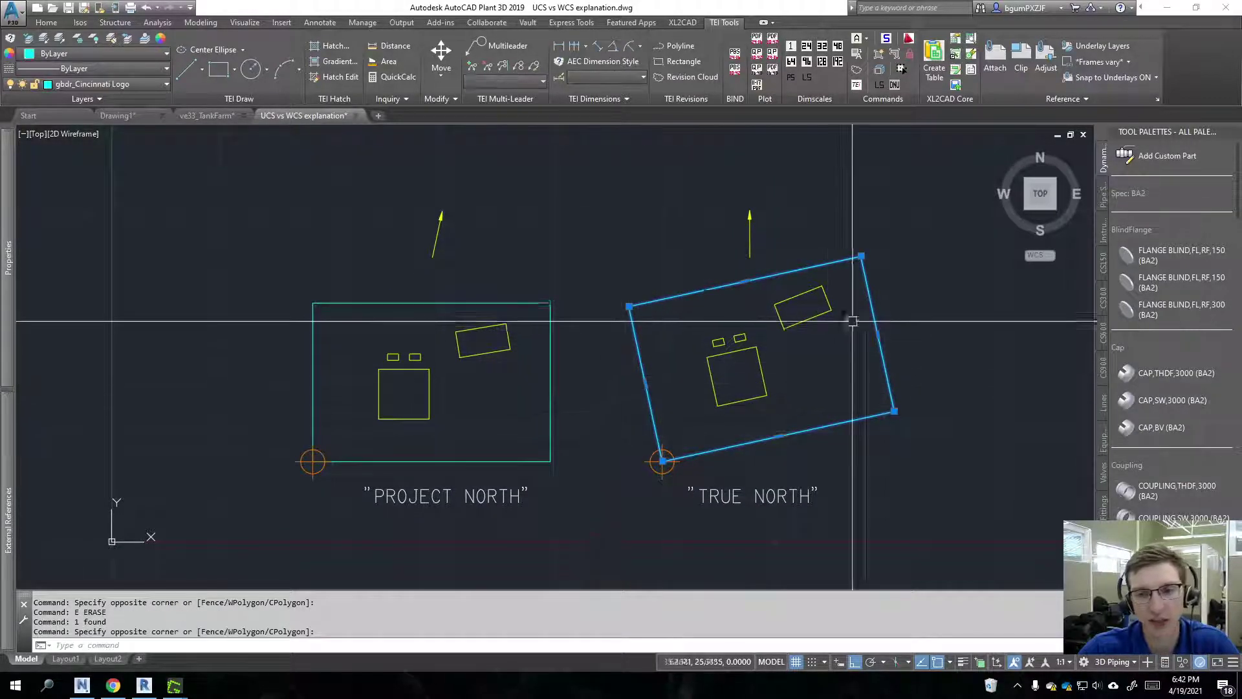
key(Escape)
click(754, 322)
key(Escape)
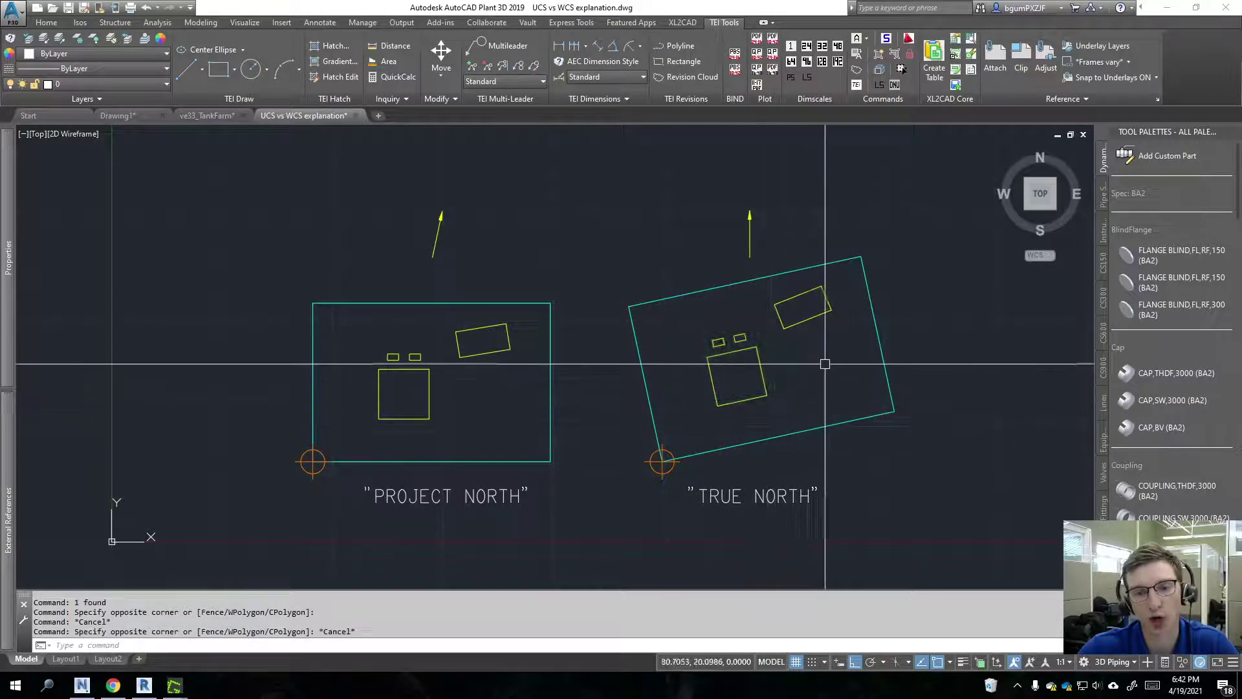
click(830, 351)
key(Escape)
click(784, 224)
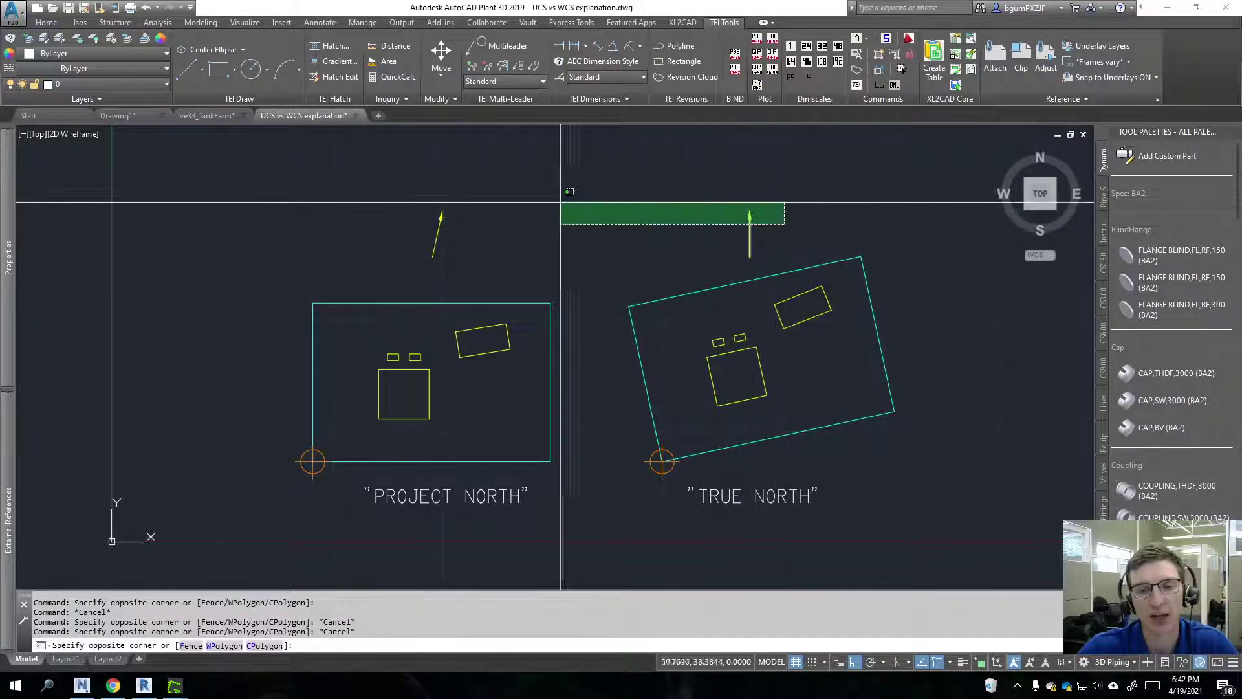
click(408, 204)
key(Escape)
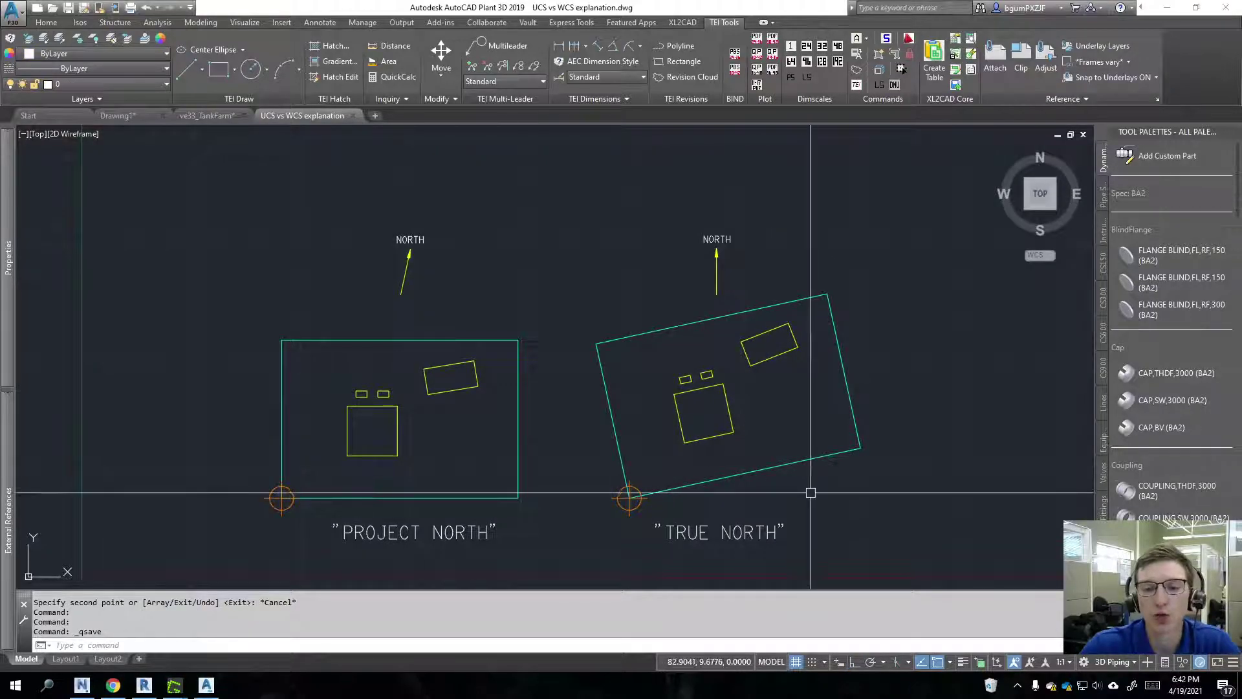
Window-select the TRUE NORTH layout, then recentre both layouts in view
middle_drag(809, 490, 765, 462)
click(527, 200)
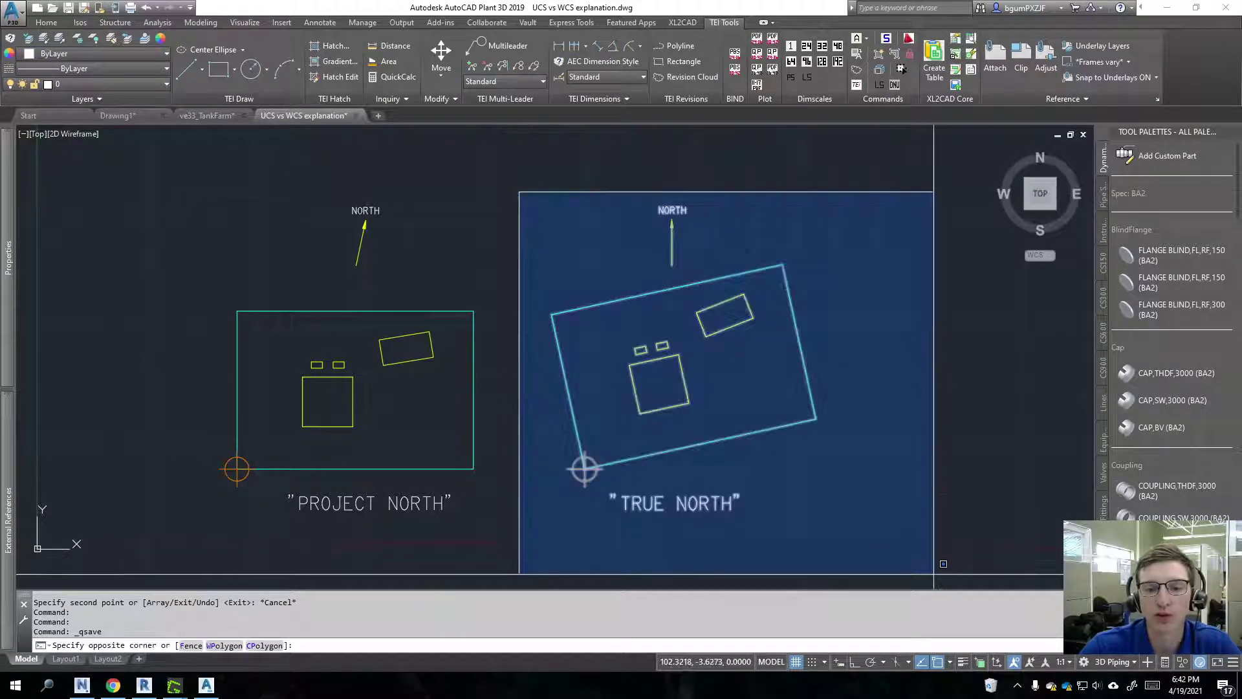
click(914, 555)
key(Escape)
scroll(913, 551, down, 2)
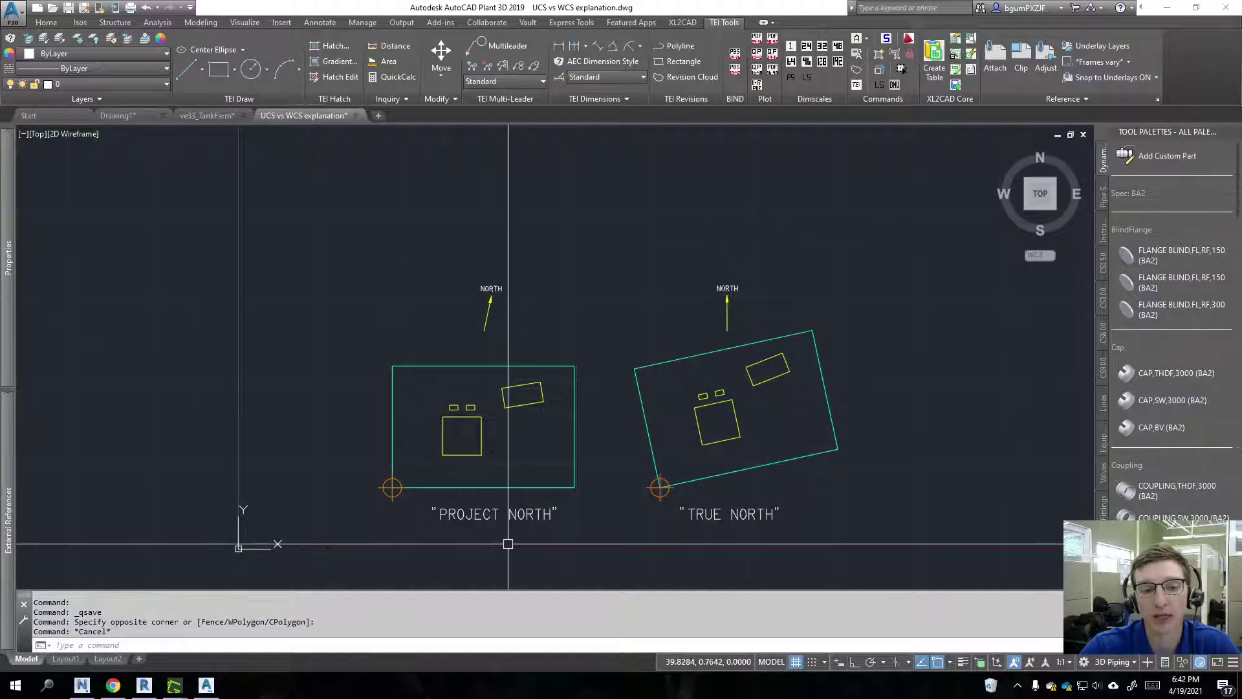
middle_drag(616, 408, 591, 401)
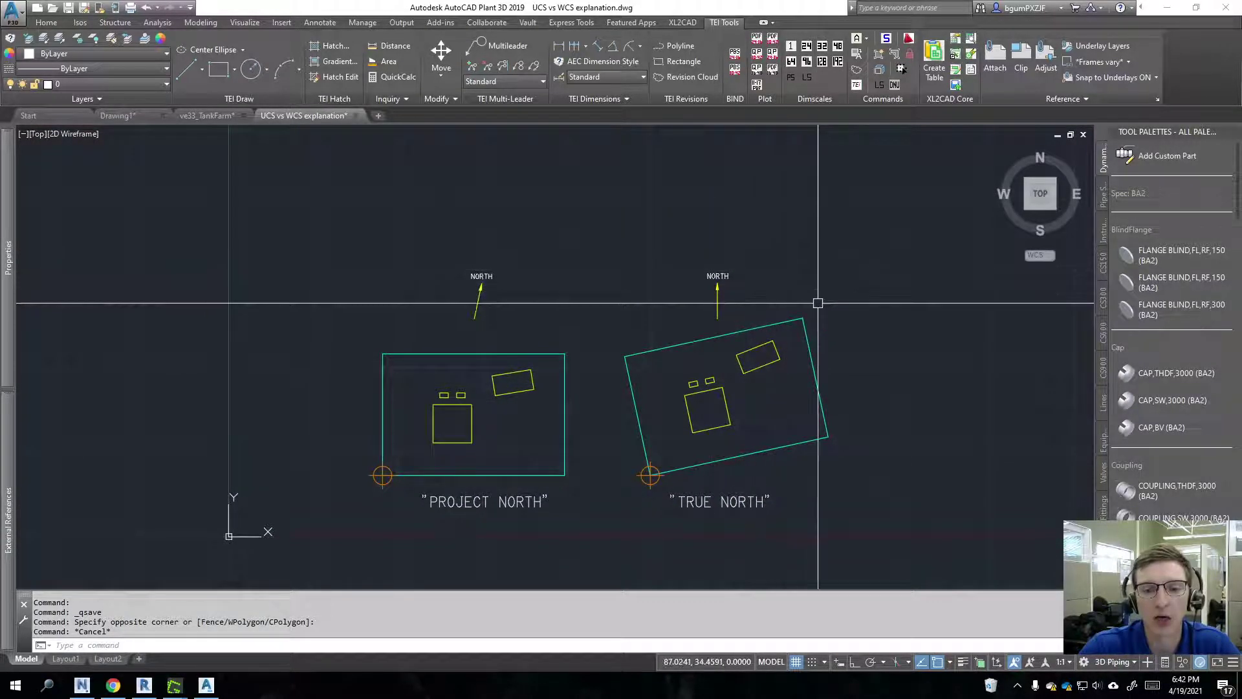
middle_drag(914, 388, 900, 378)
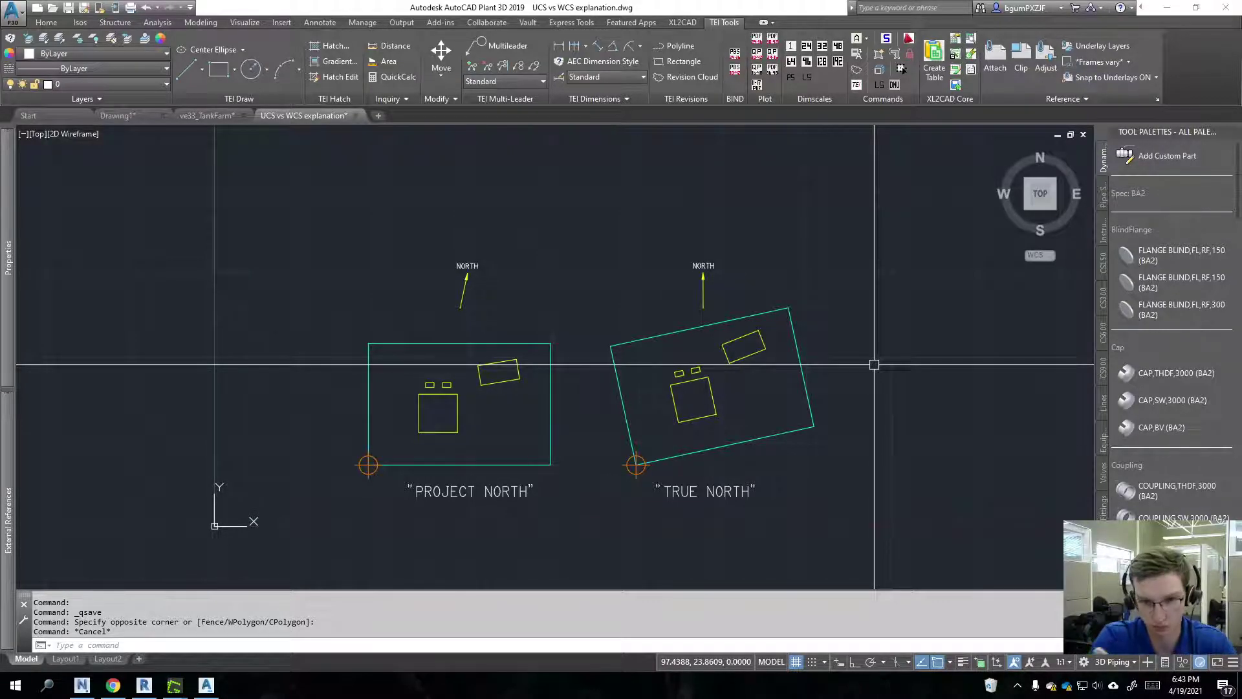
Define a UCS with origin at the TRUE NORTH corner, X along its bottom edge, plus an XY point
text(UCS)
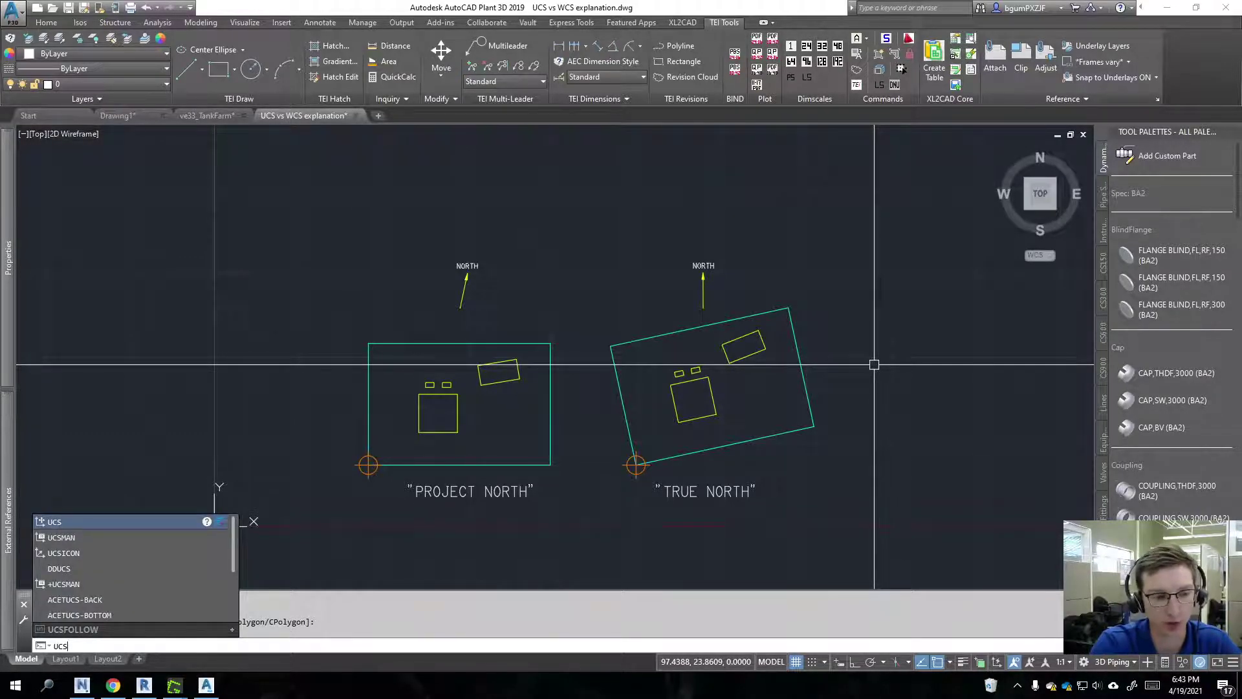
key(Escape)
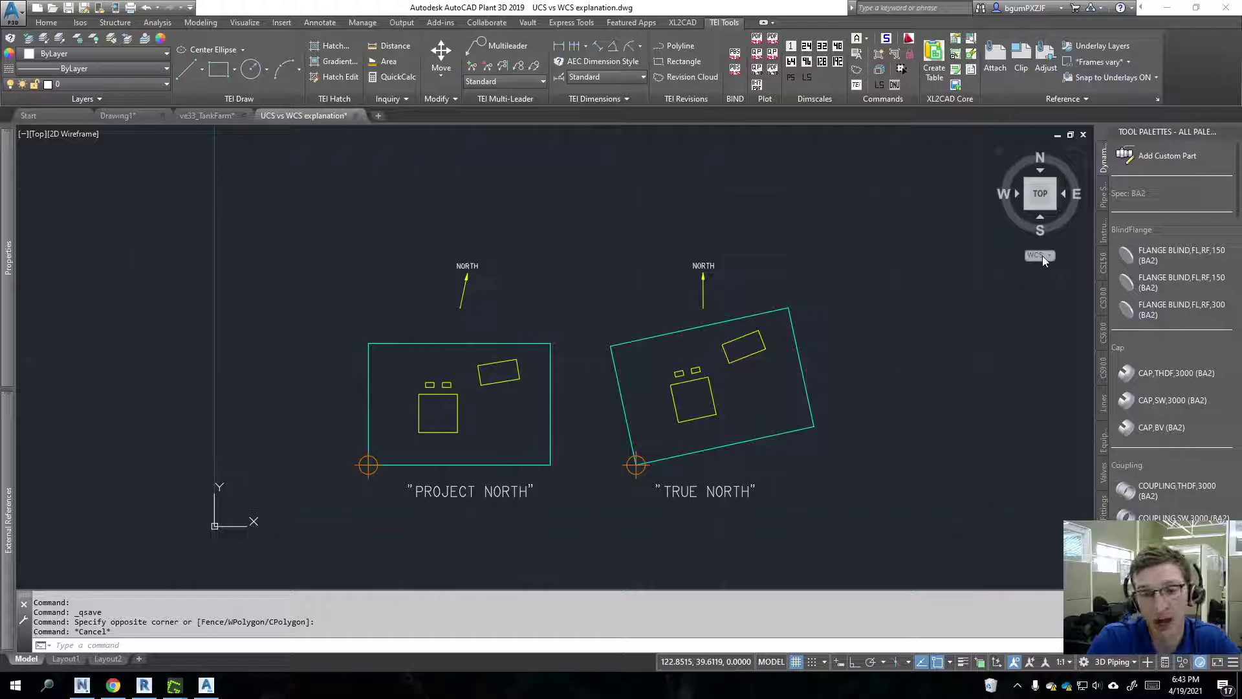
text(UCS)
key(Return)
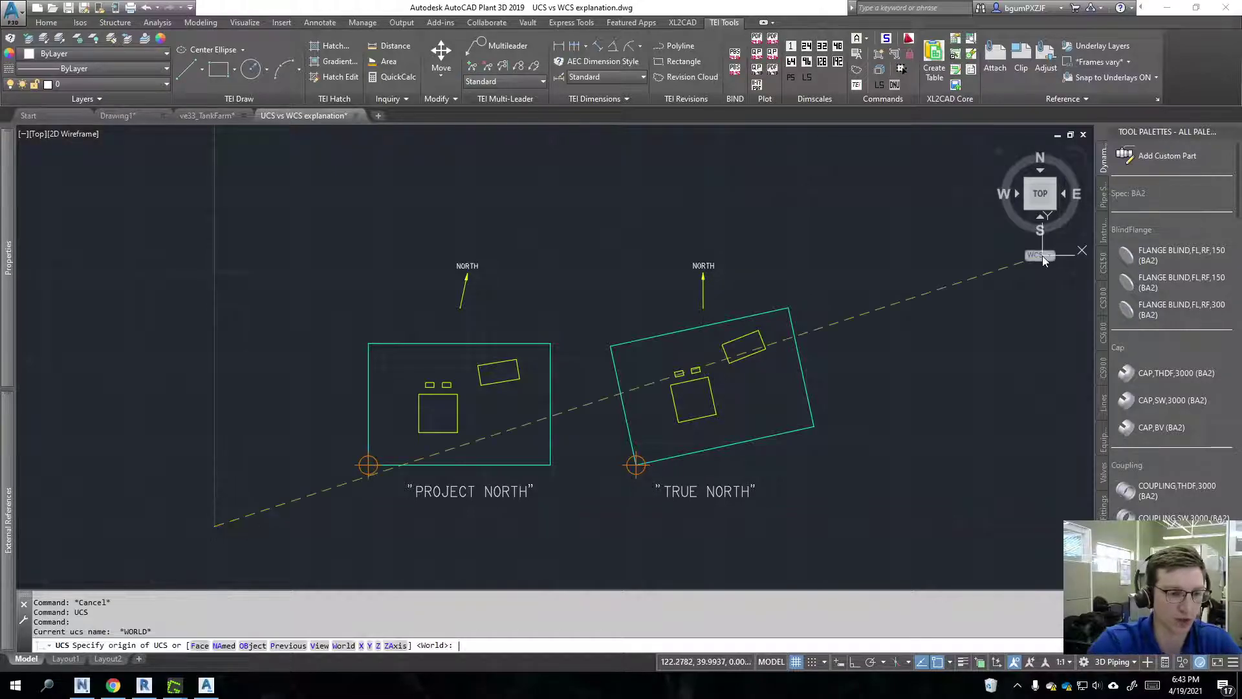
scroll(750, 388, up, 3)
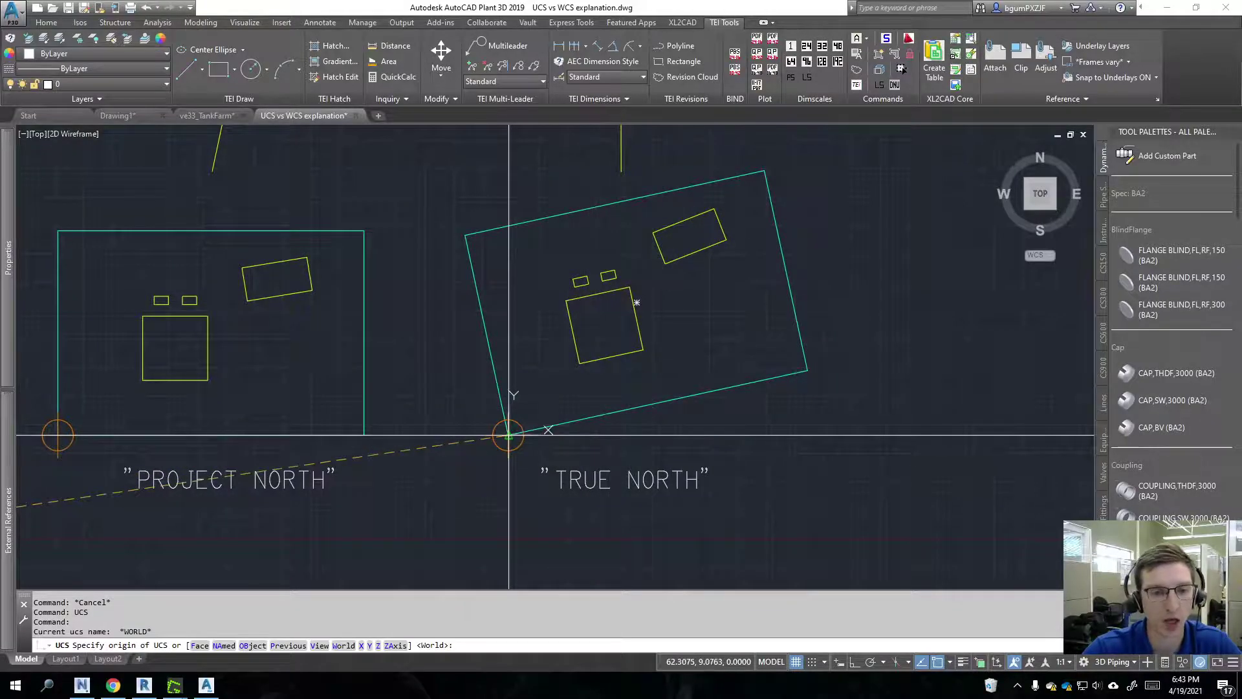
scroll(508, 435, up, 4)
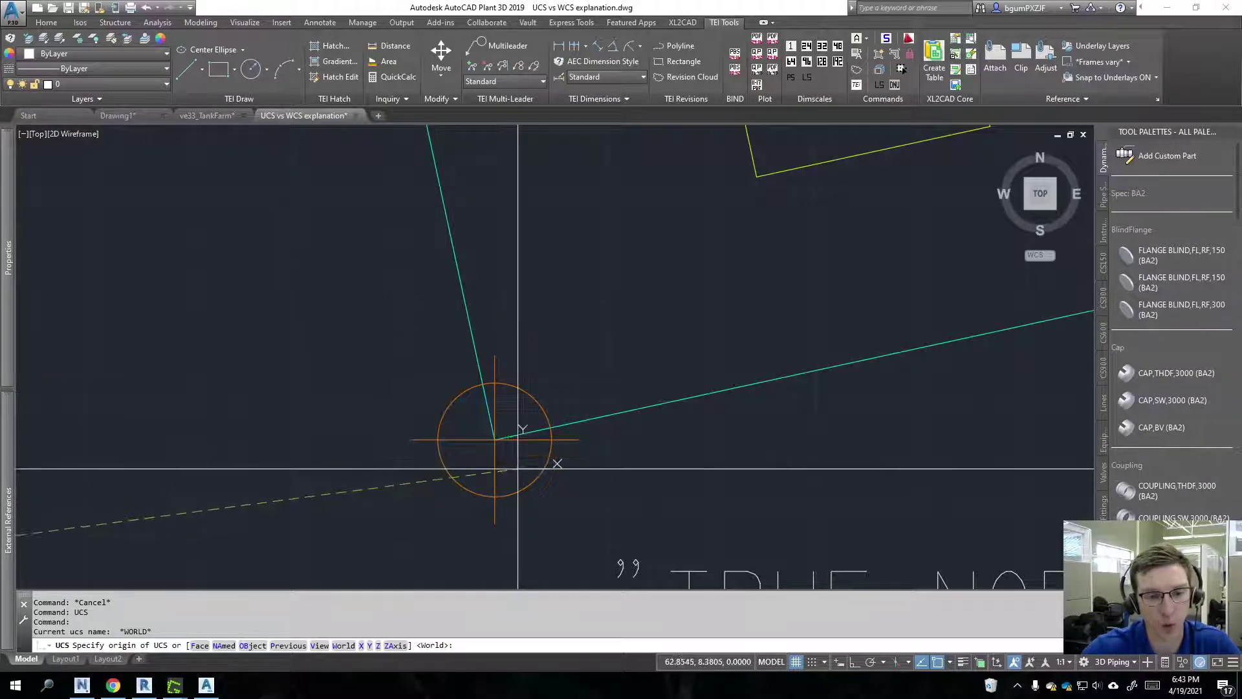
click(495, 439)
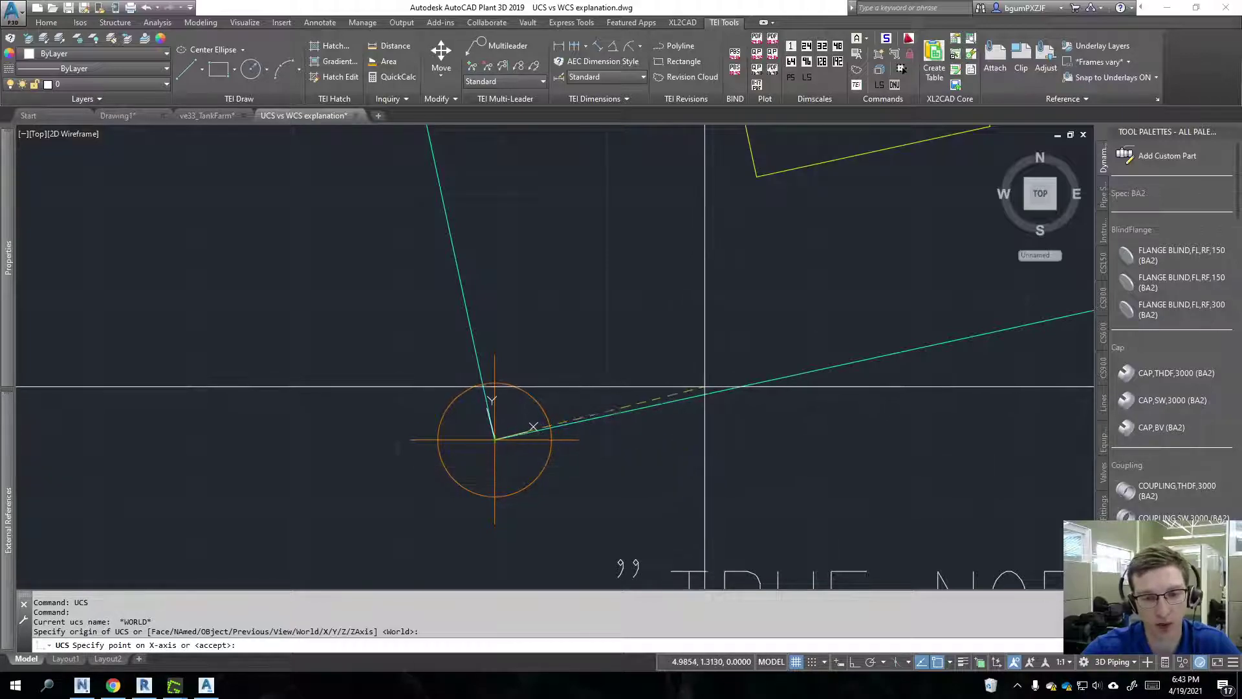
click(523, 431)
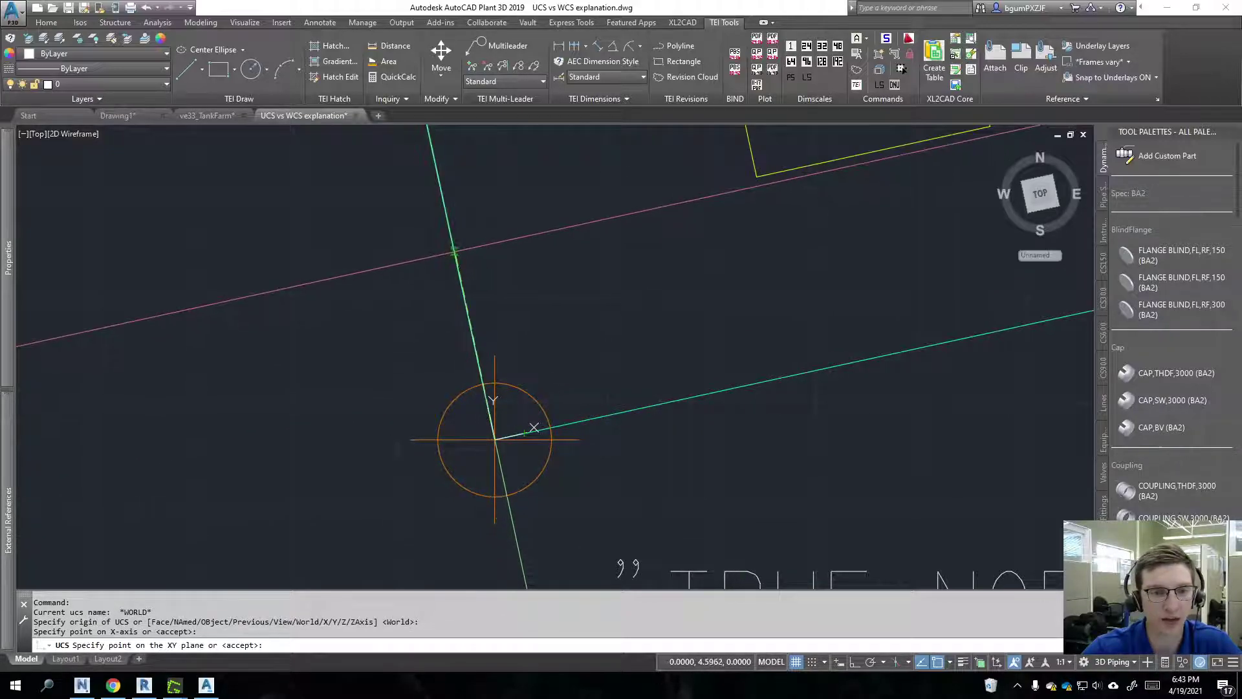
click(455, 252)
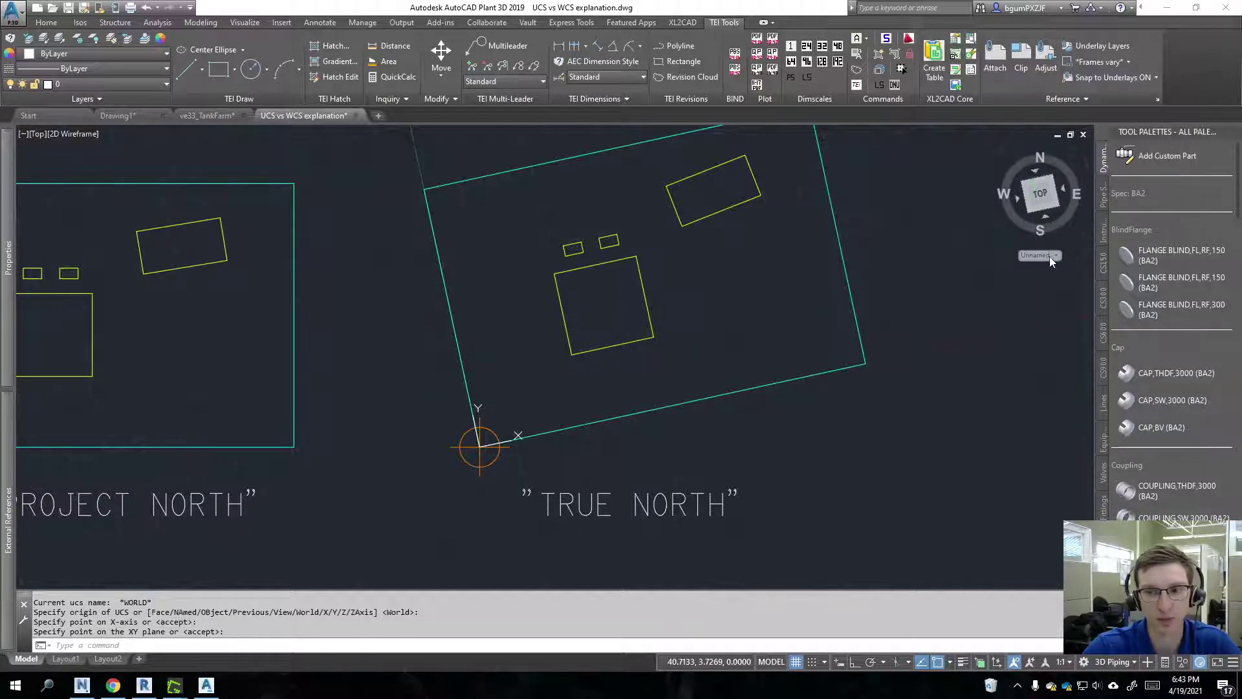
click(1040, 193)
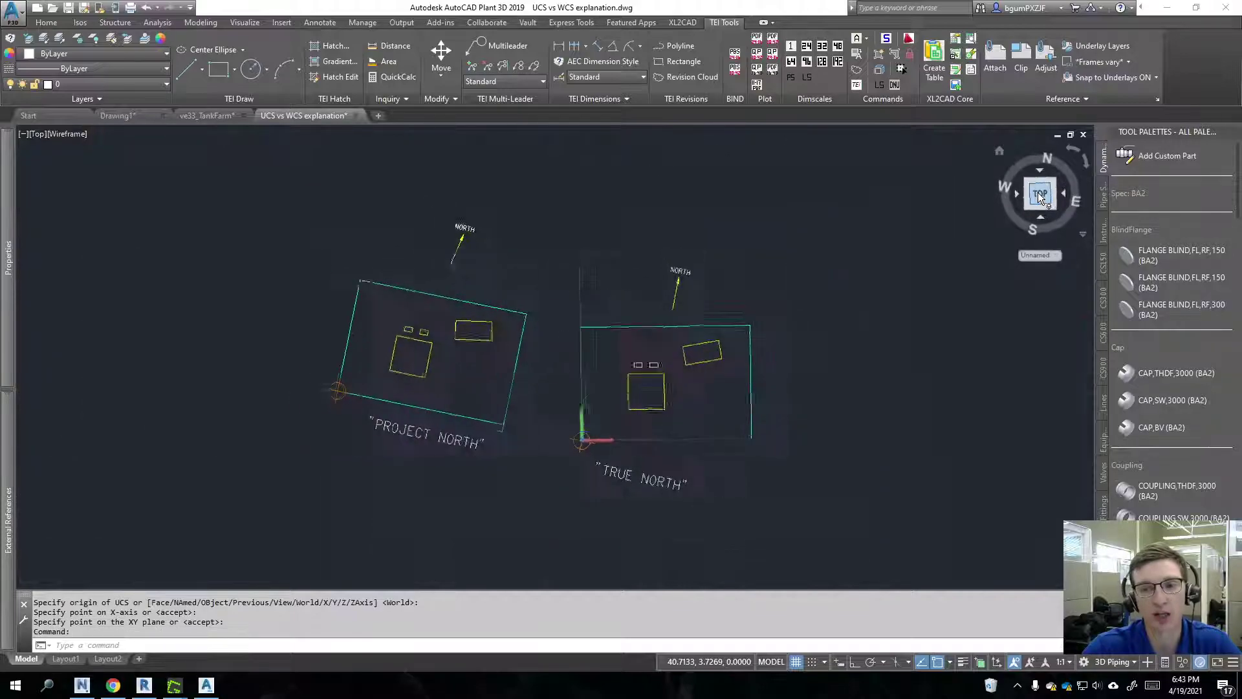
scroll(582, 440, up, 3)
scroll(712, 458, down, 2)
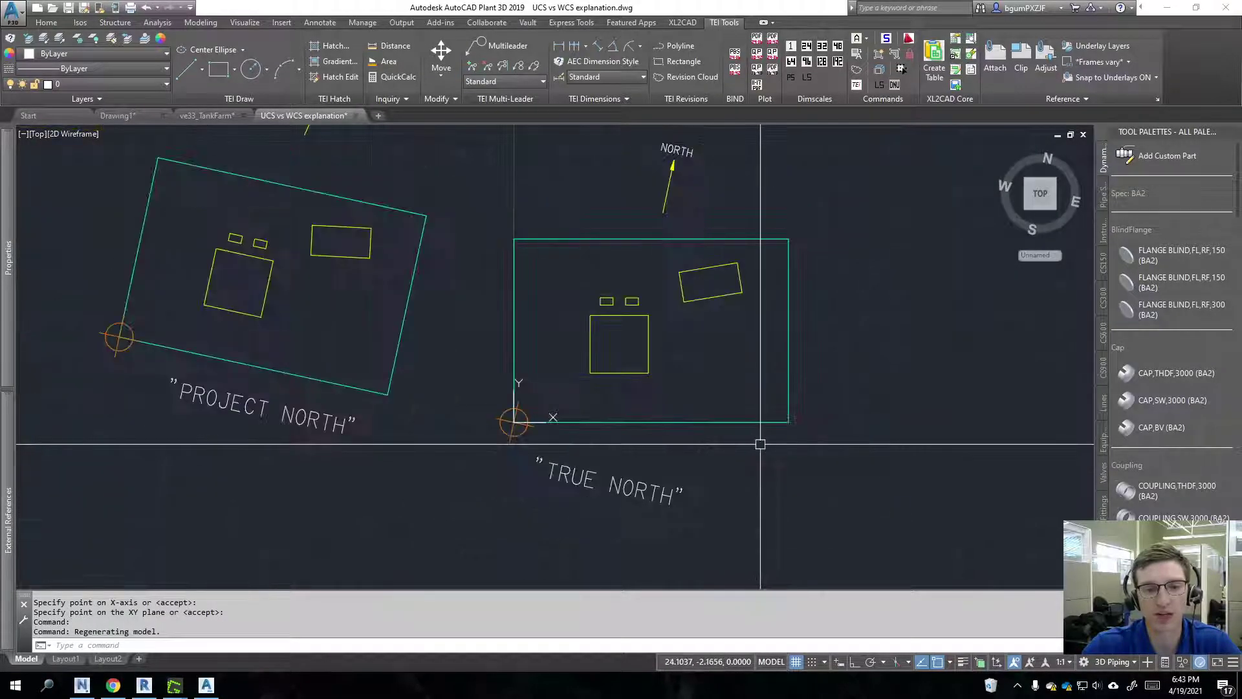
middle_drag(759, 438, 707, 451)
scroll(773, 482, down, 1)
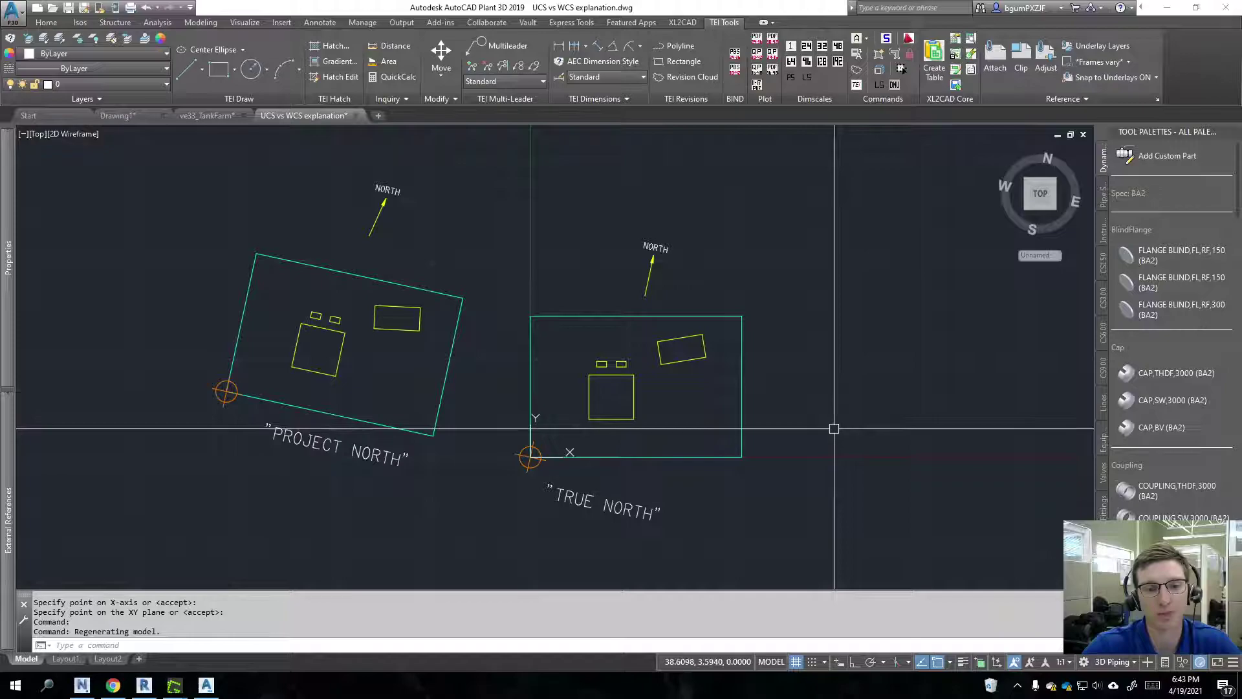
middle_drag(832, 426, 795, 427)
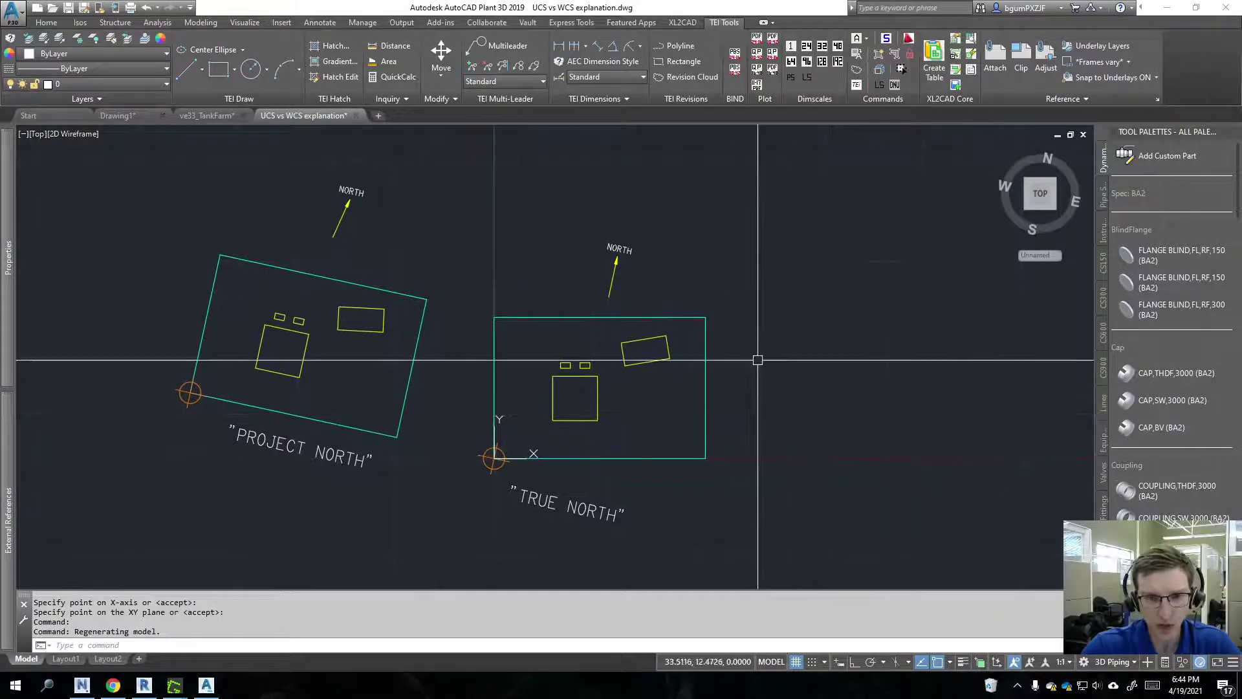
scroll(631, 252, up, 5)
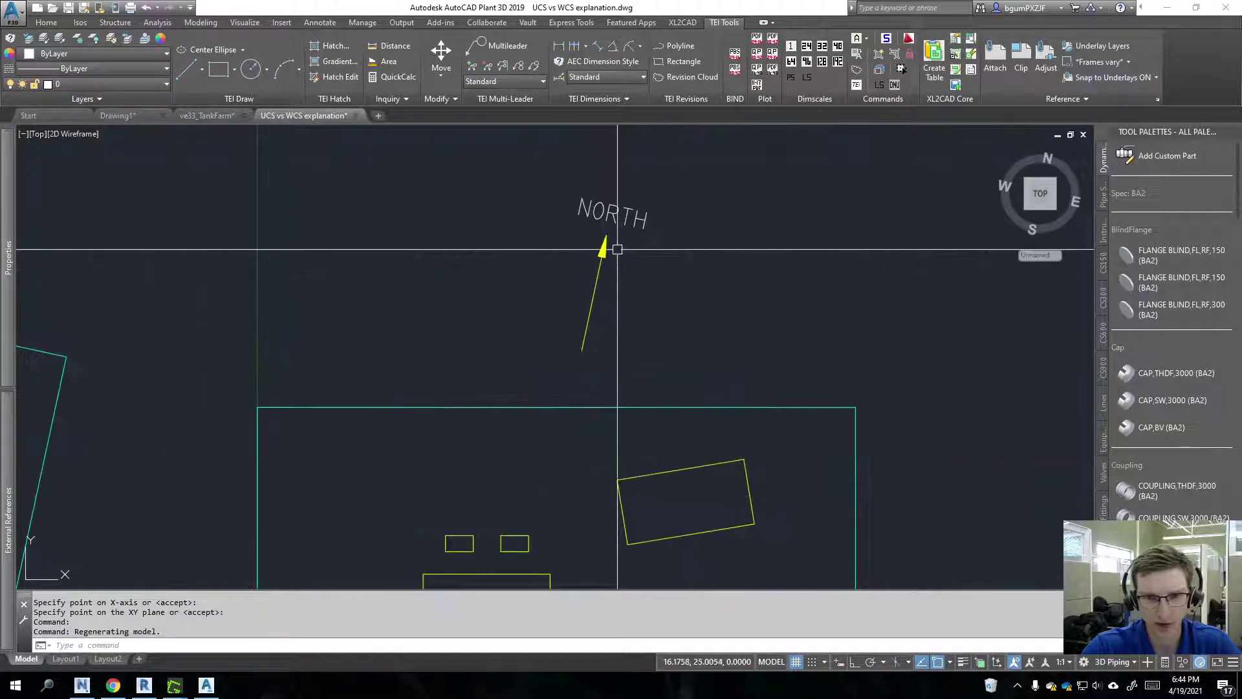
scroll(631, 252, down, 5)
Cancel the running command and save the drawing with Ctrl+S
middle_drag(632, 252, 627, 241)
scroll(563, 186, up, 2)
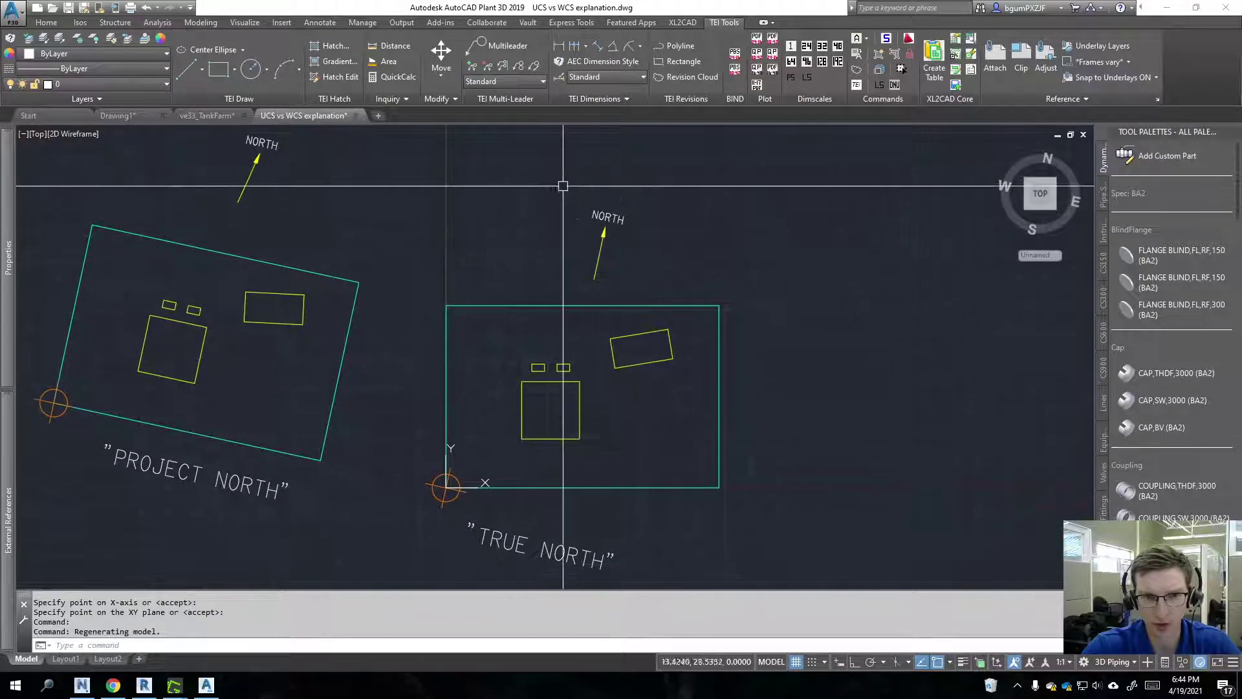
middle_drag(562, 185, 719, 243)
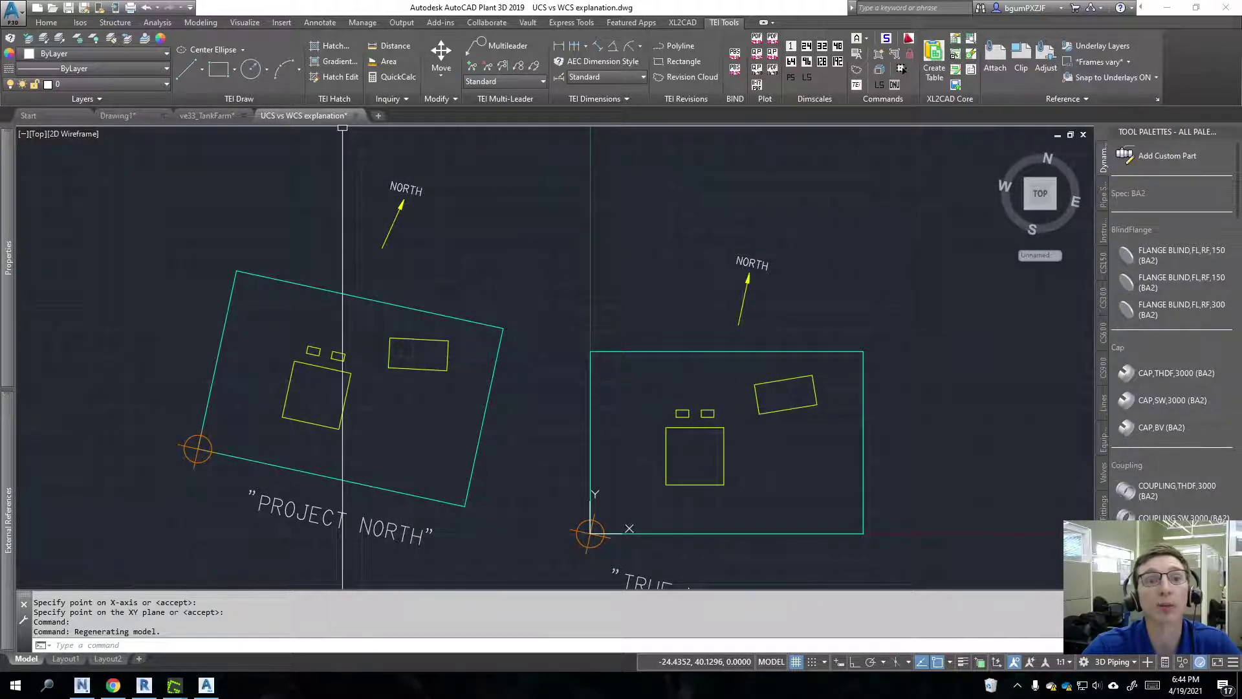
key(Escape)
key(ctrl+s)
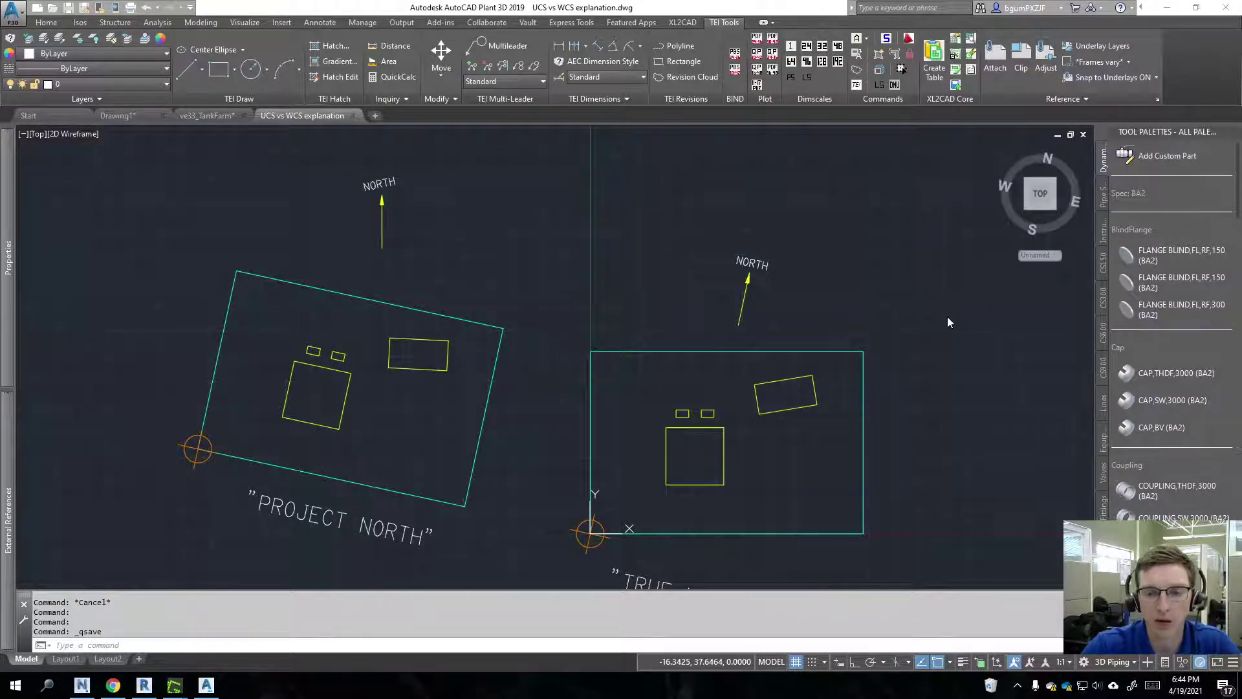
scroll(883, 433, down, 1)
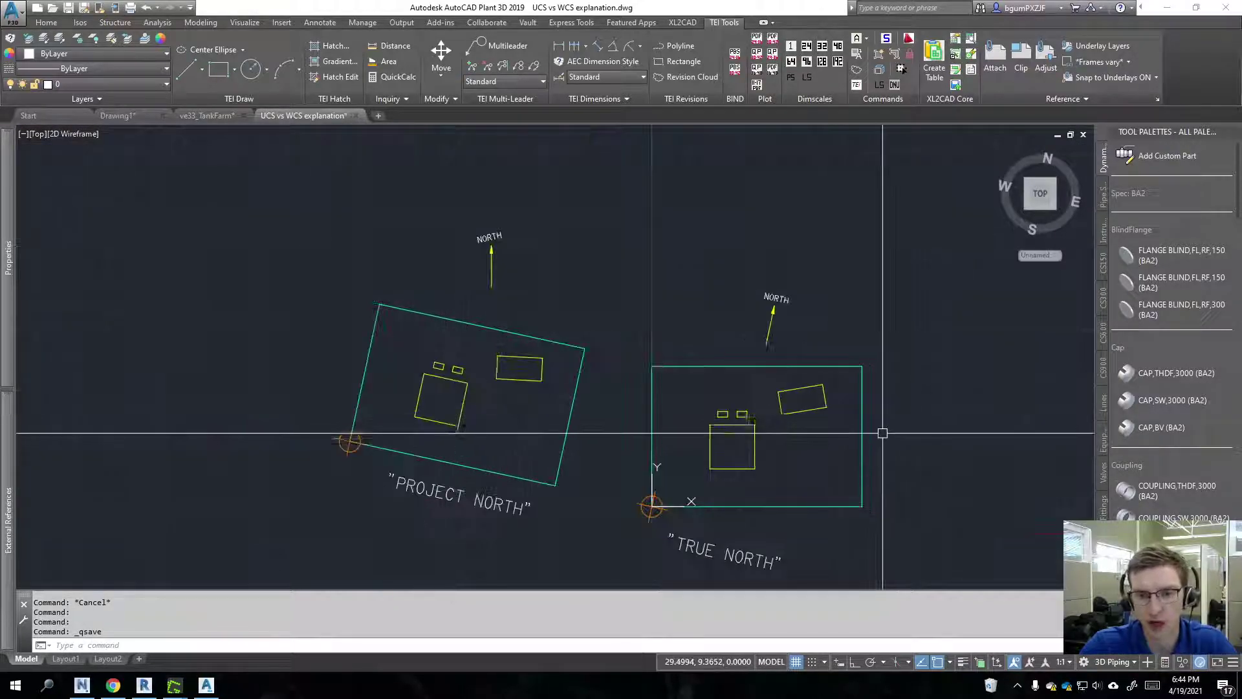
middle_drag(883, 433, 720, 402)
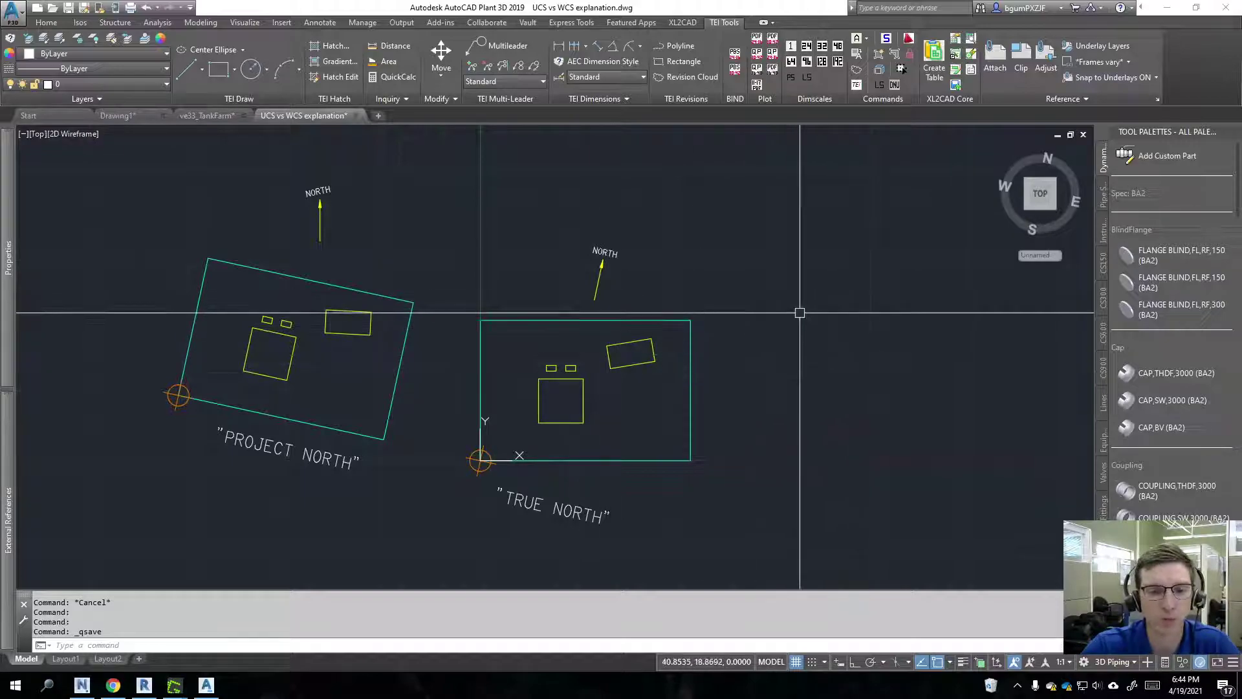
middle_drag(800, 313, 829, 344)
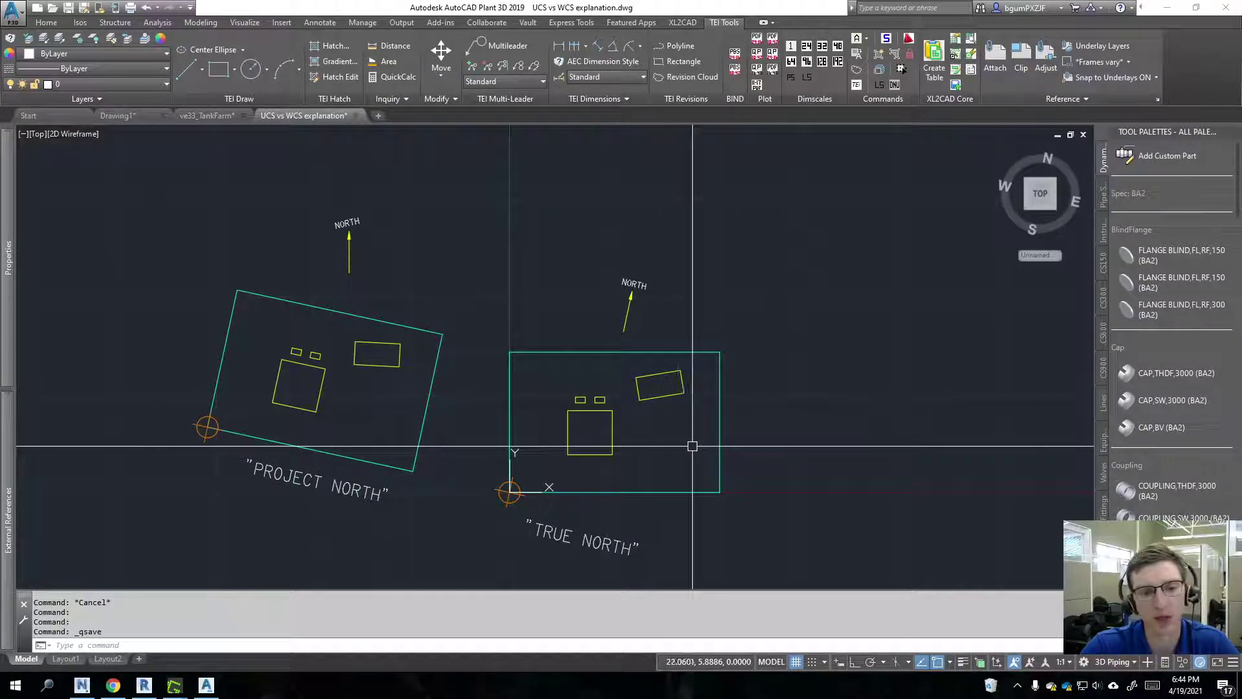
scroll(705, 446, down, 1)
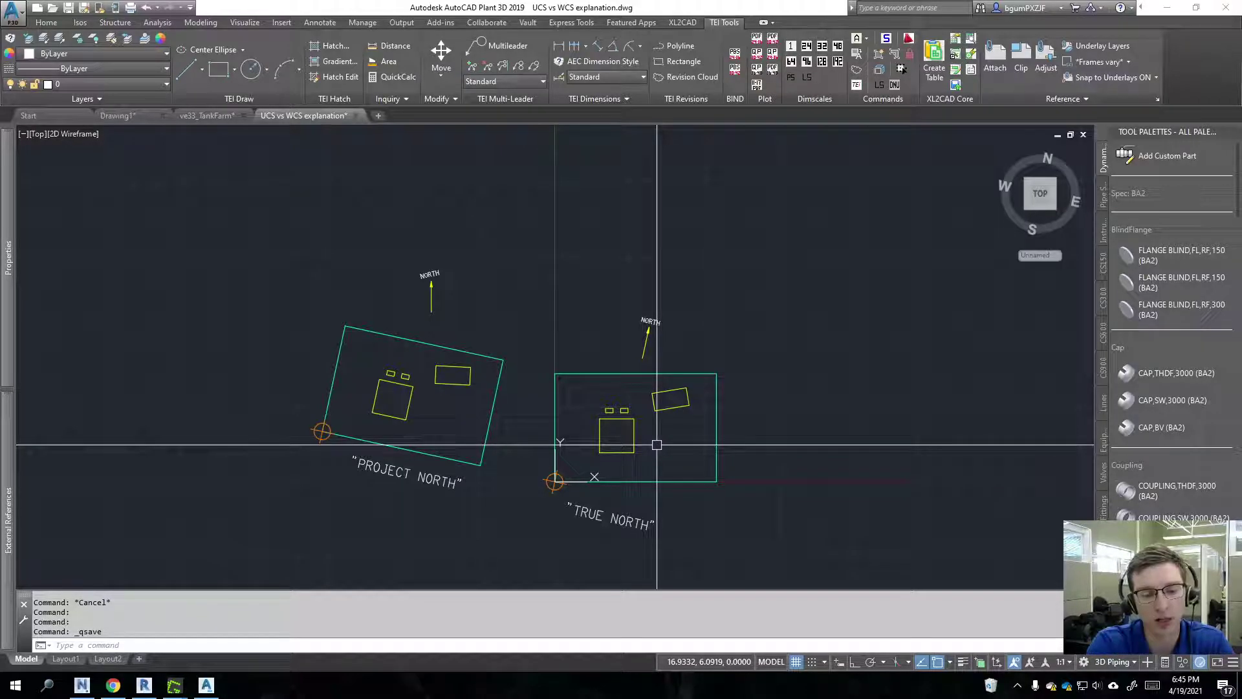
Select the tilted PROJECT NORTH outline and the small square, clearing both selections
middle_drag(485, 347, 501, 301)
click(396, 289)
click(371, 264)
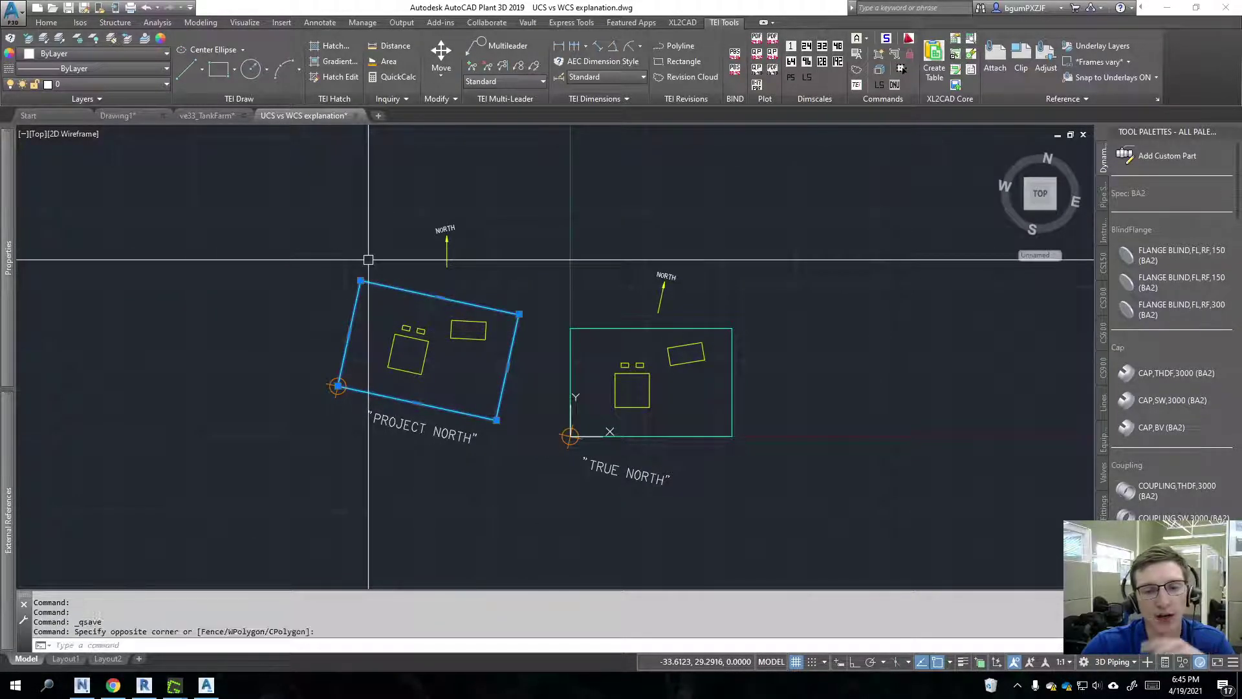
key(Escape)
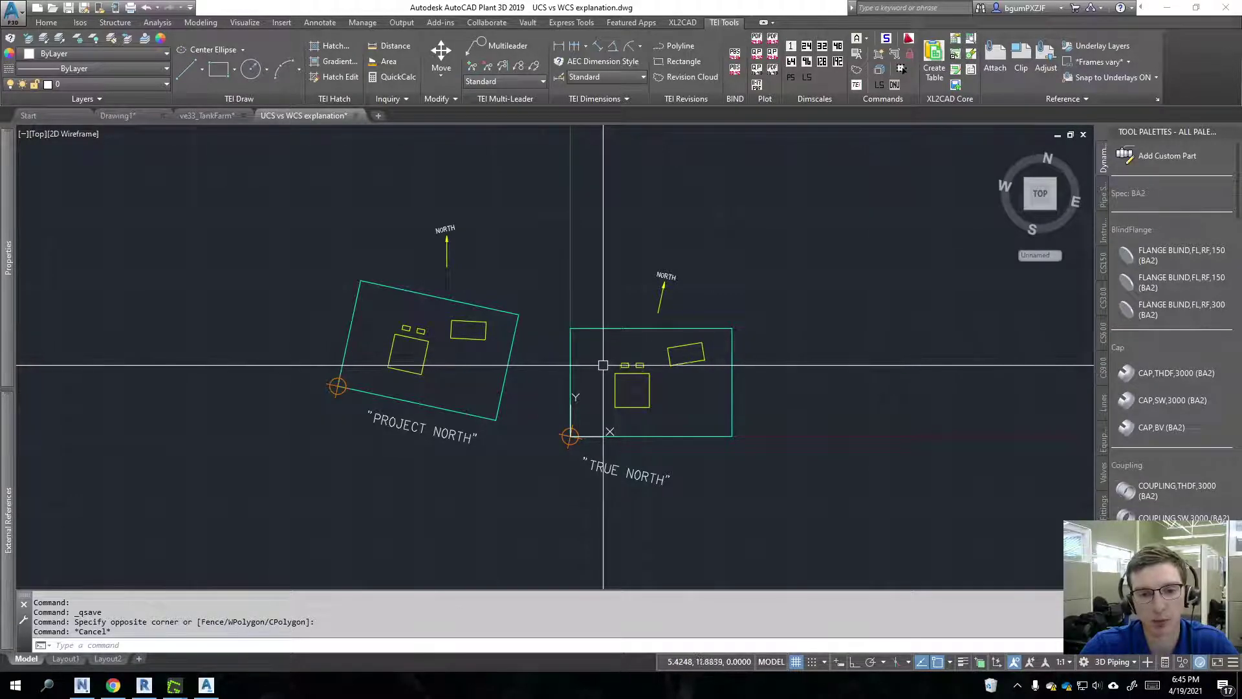
click(607, 337)
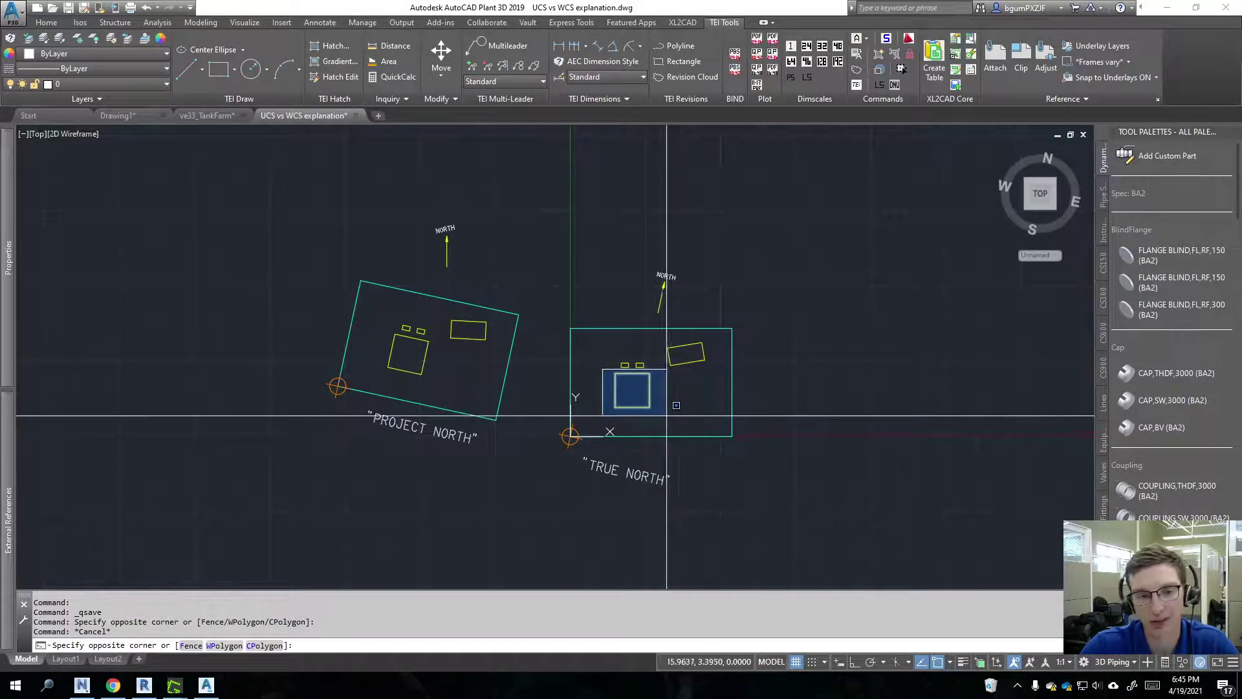
key(Escape)
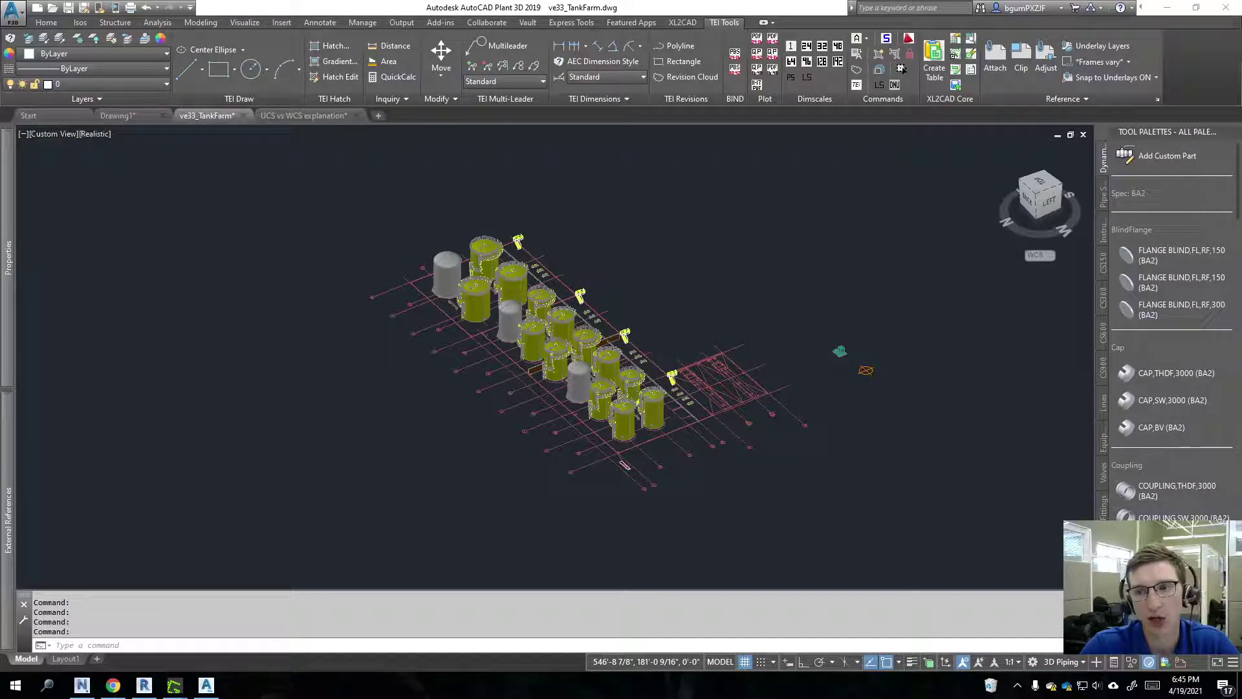
Turn to the back view and begin moving the tank from a picked base point with Ortho off
click(1024, 202)
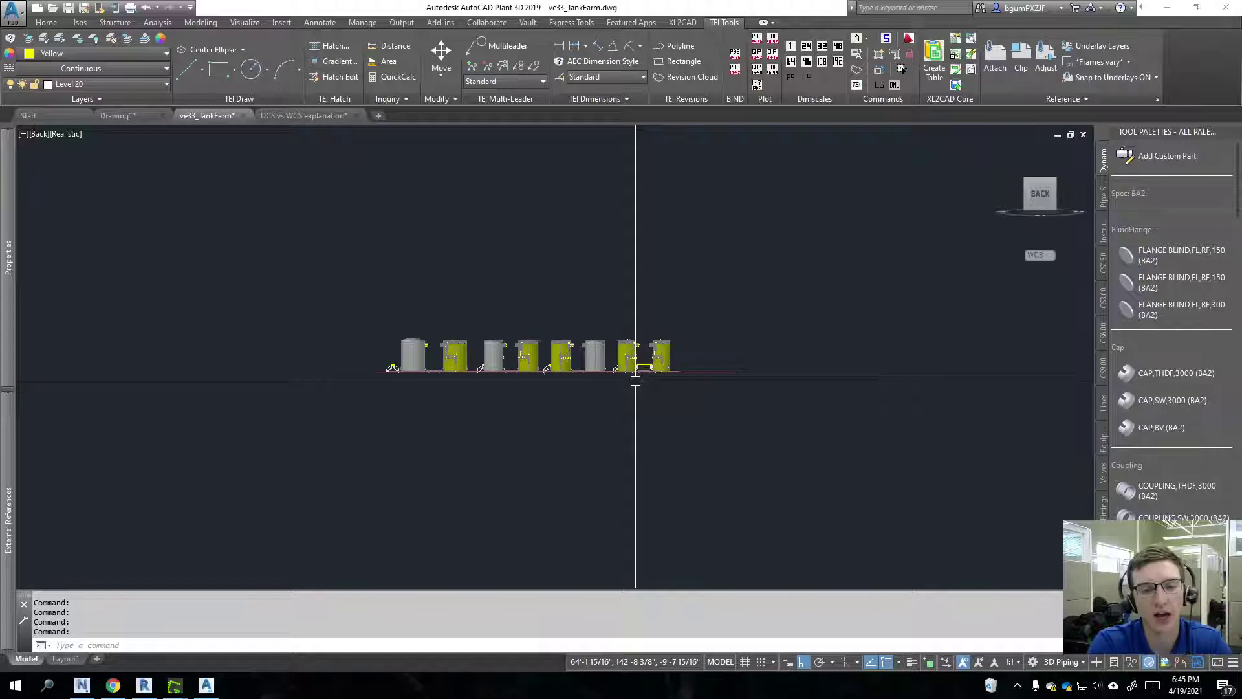
scroll(644, 349, up, 3)
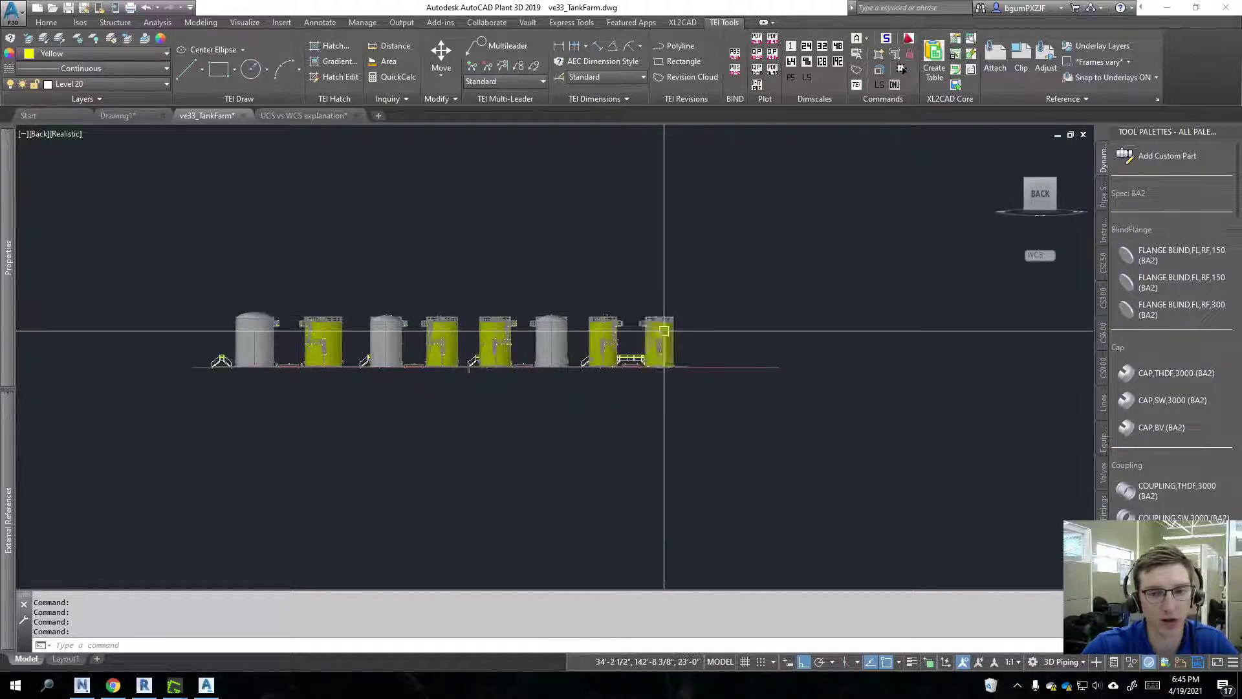
text(m)
key(Return)
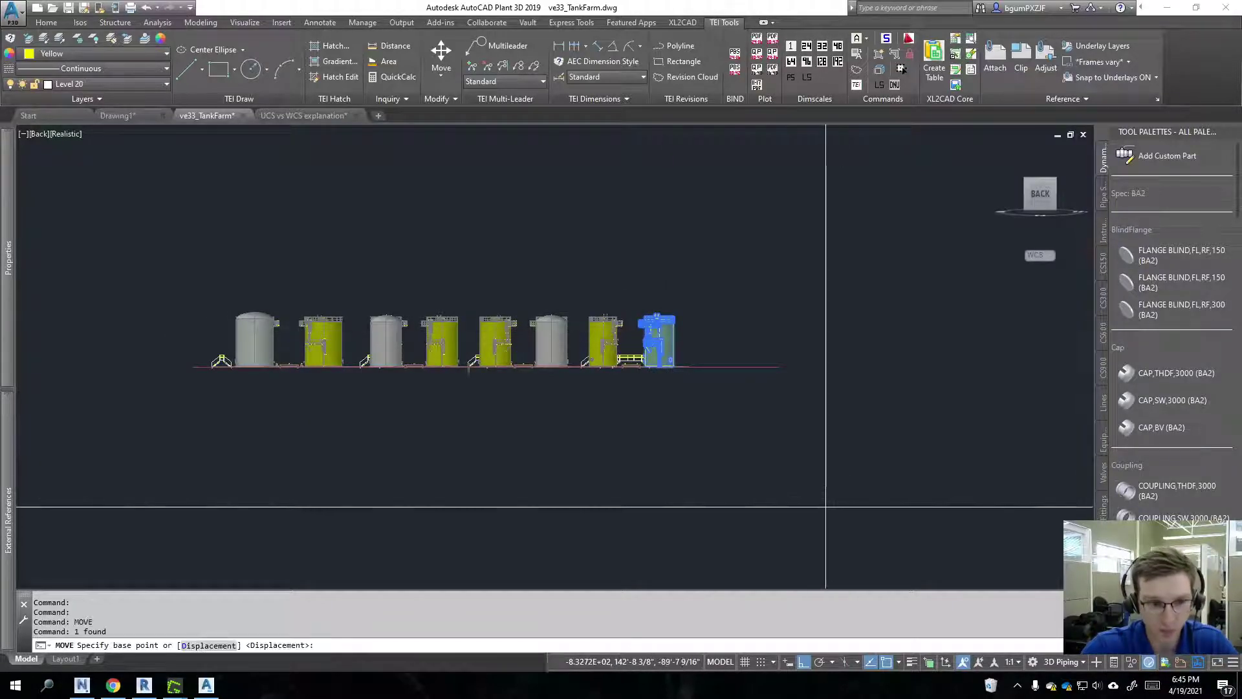
click(853, 466)
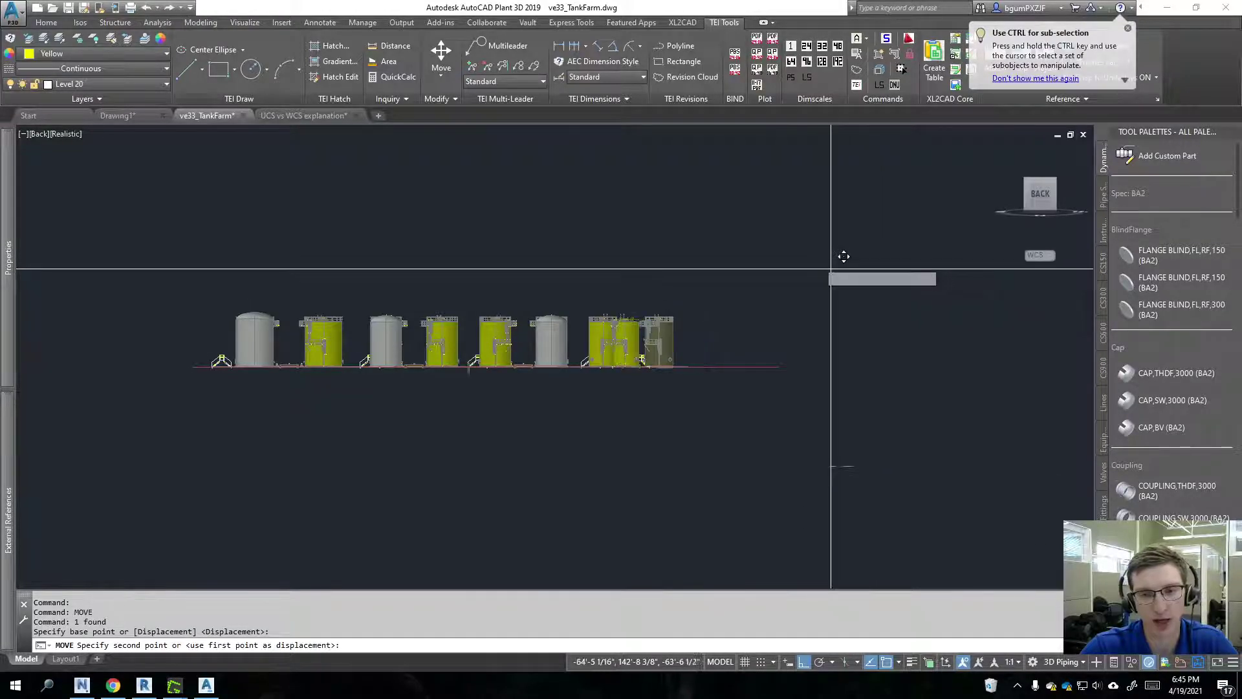
key(F8)
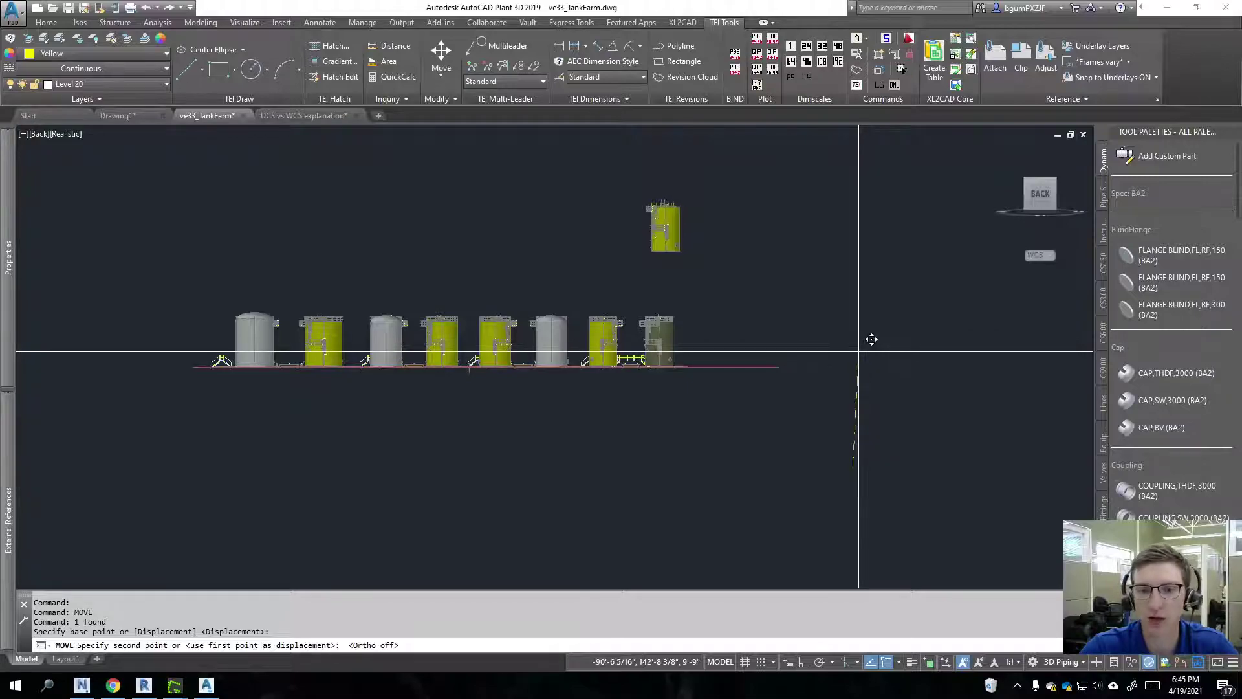
Cancel the move and run UCS with the View option to square it to the back view
key(Escape)
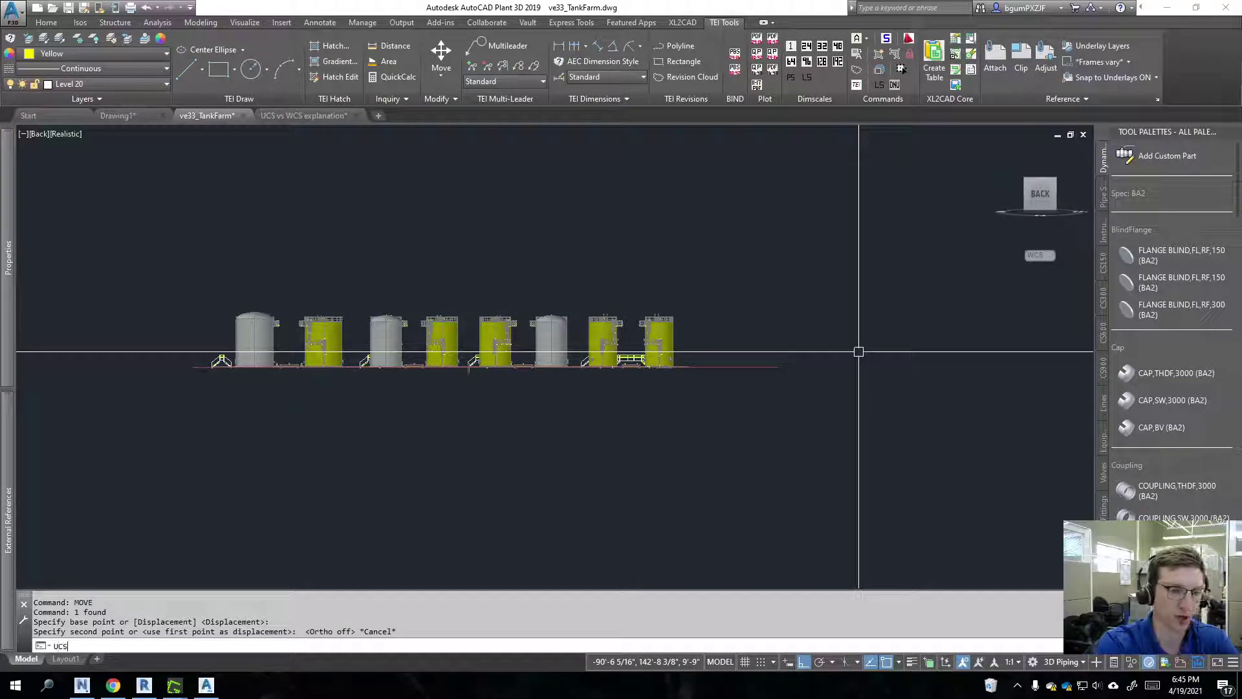
text(UCS)
key(Return)
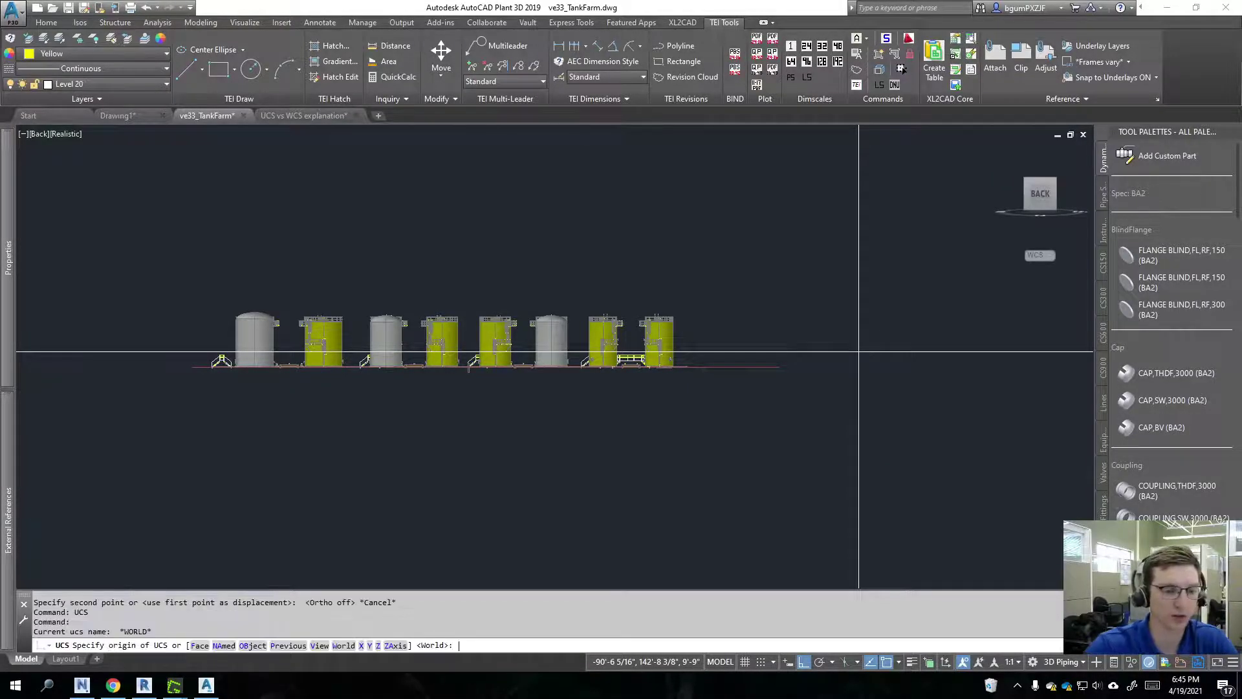
click(319, 646)
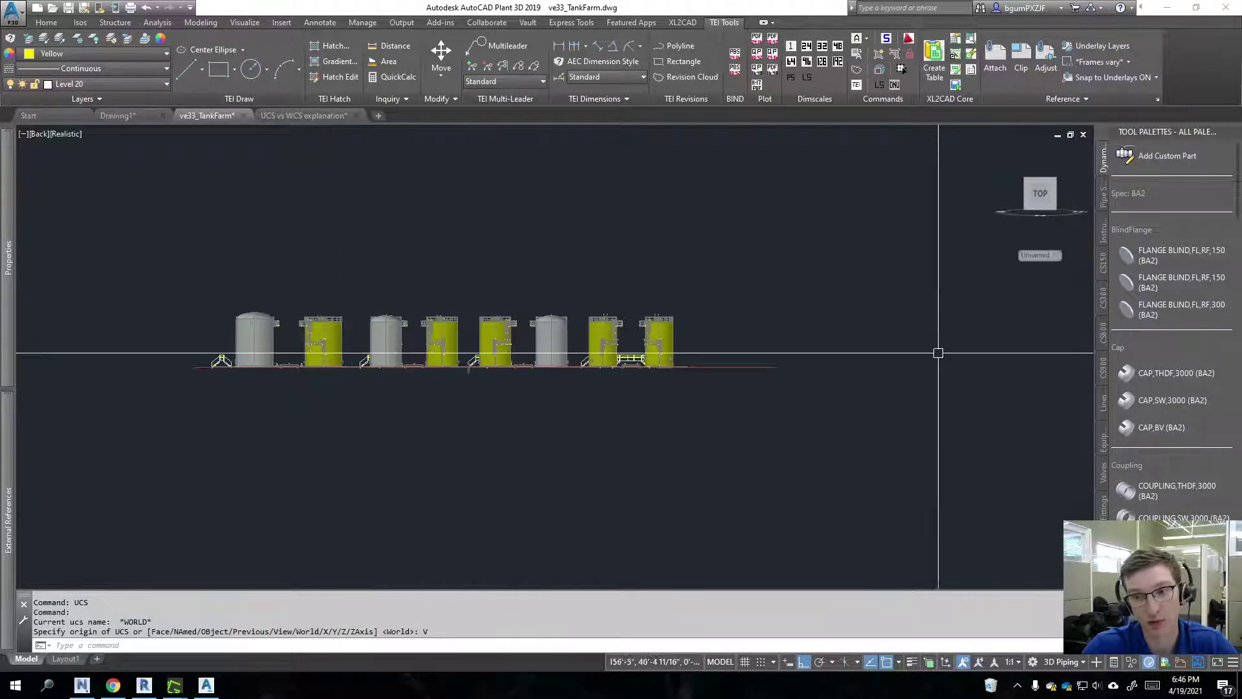
Select the rightmost tank, start a move from a base point, then cancel it
click(669, 334)
text(m)
key(Return)
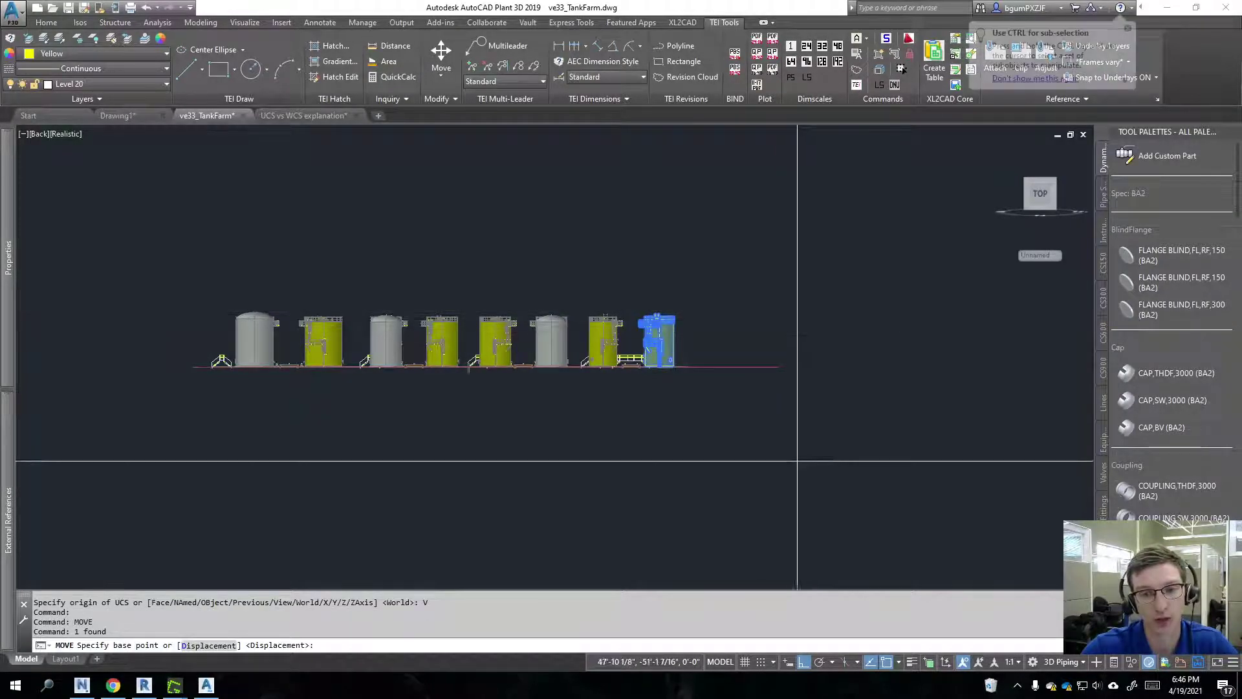
click(797, 460)
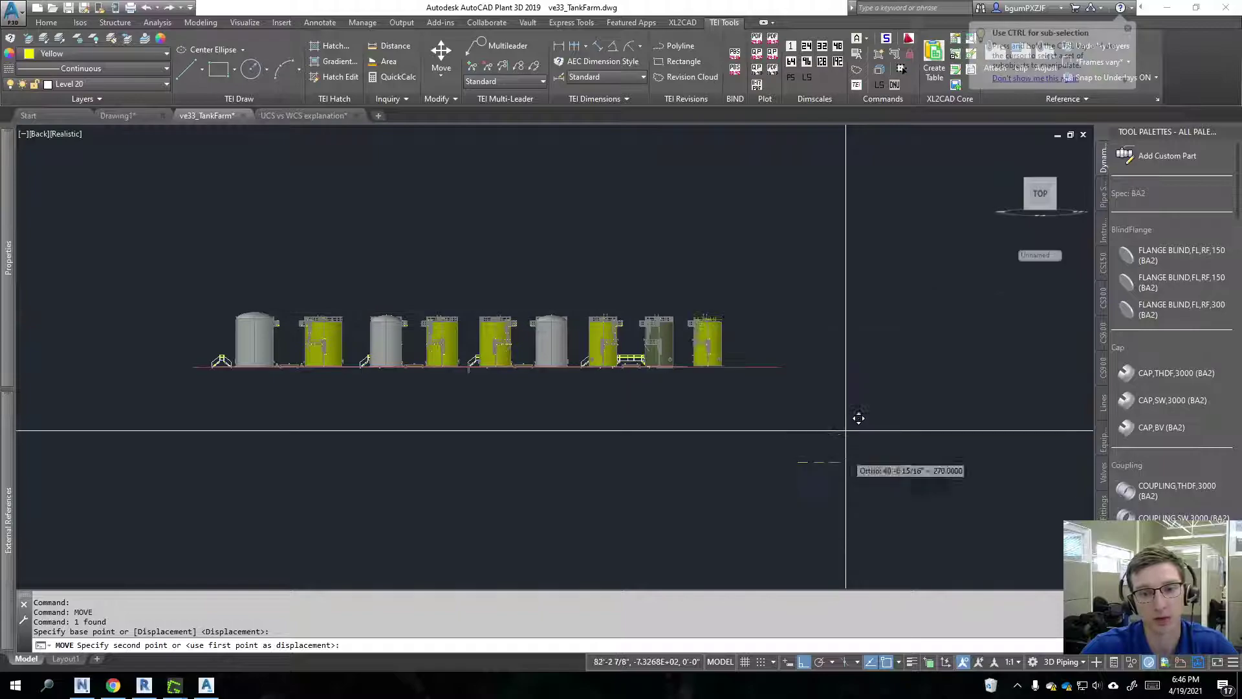
key(Escape)
Choose New UCS from the ViewCube's UCS dropdown, retrying after an accidental cancel
click(1056, 254)
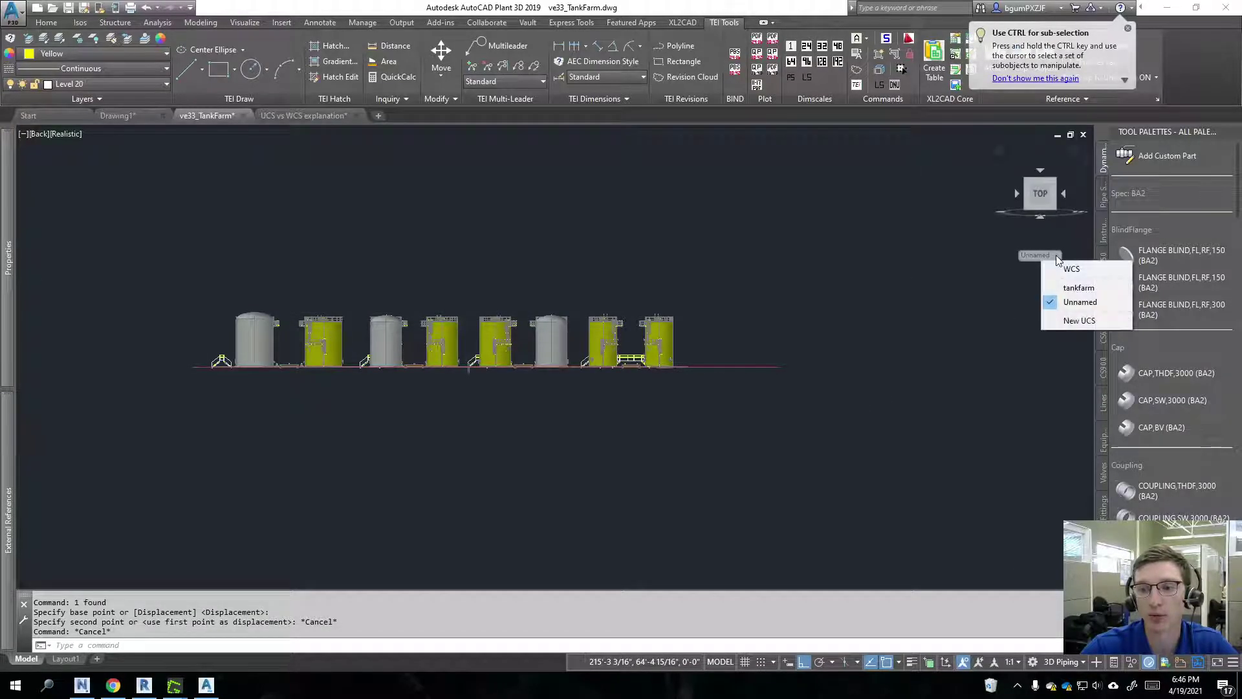
click(1078, 320)
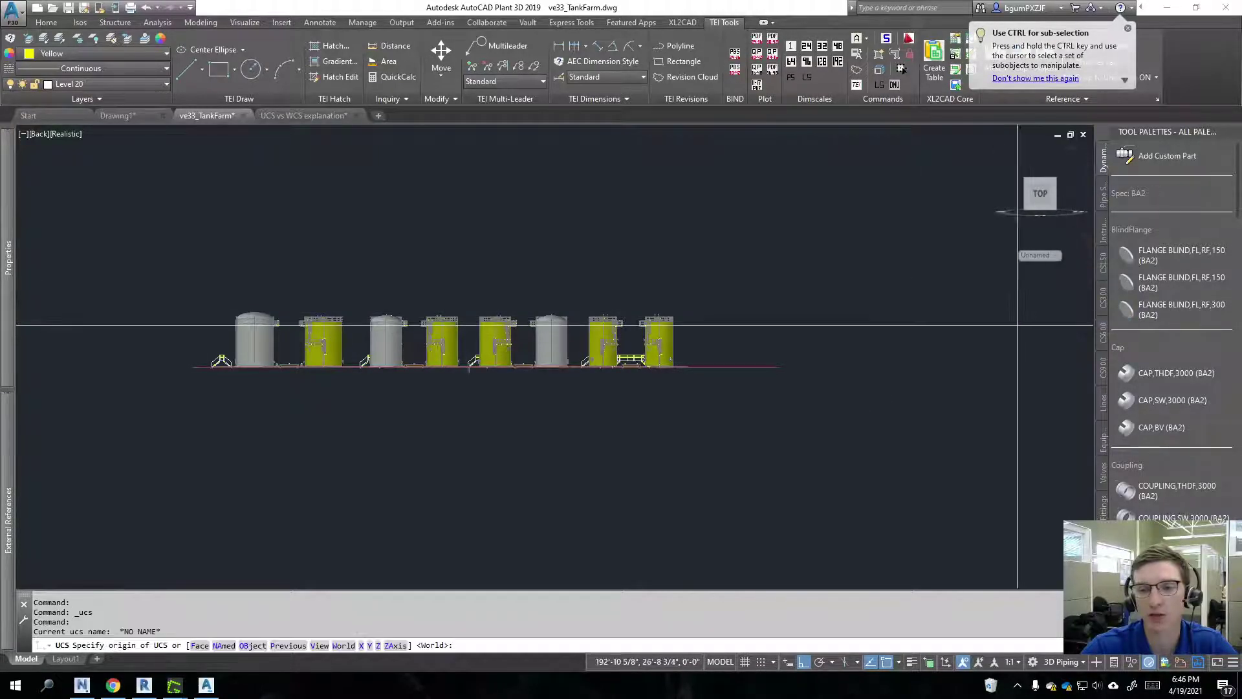
key(Escape)
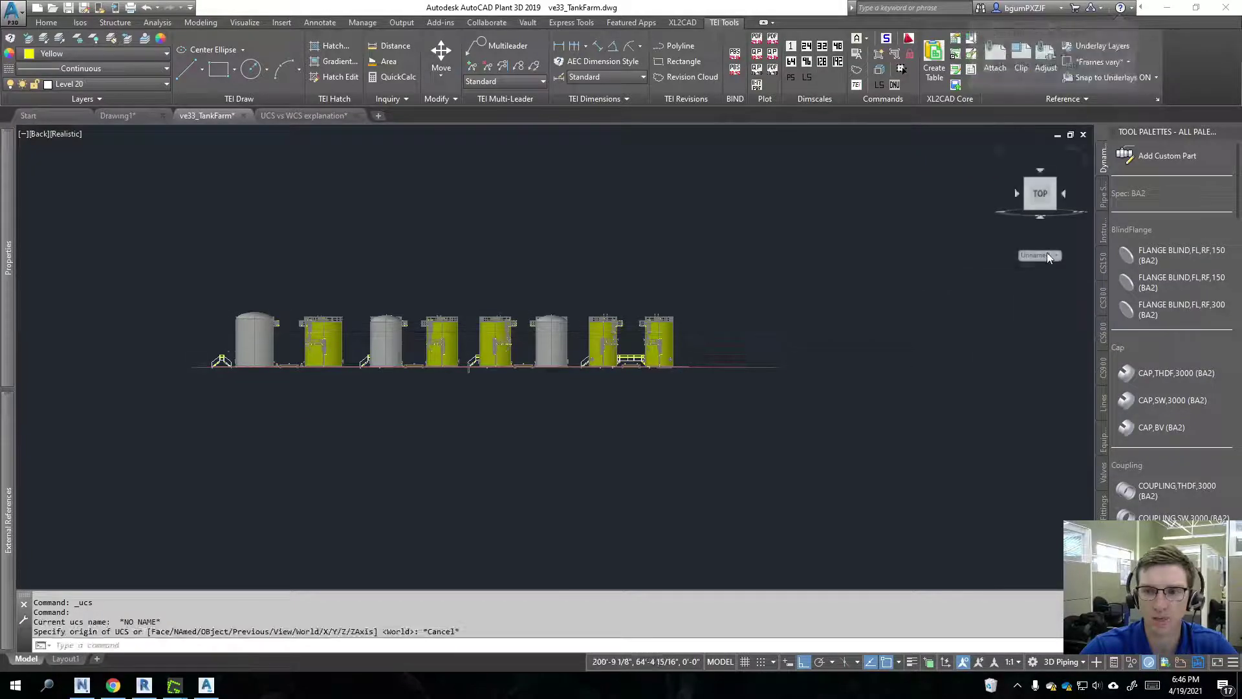
click(535, 133)
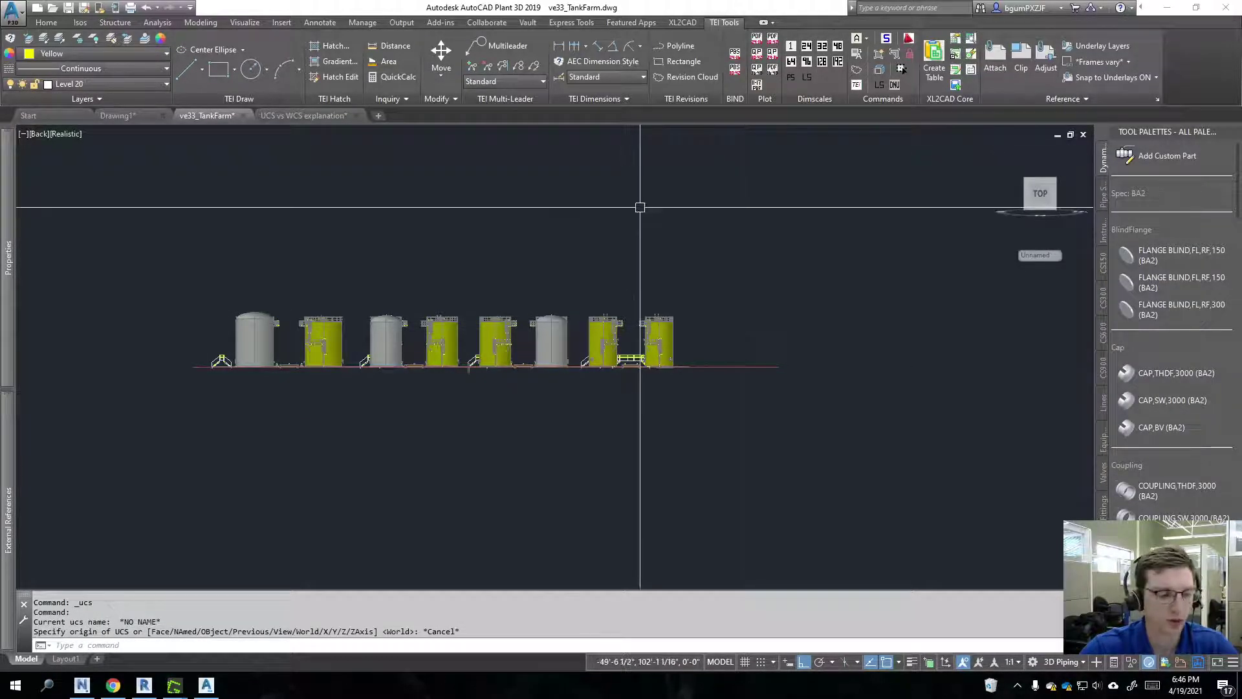
key(Escape)
click(1057, 256)
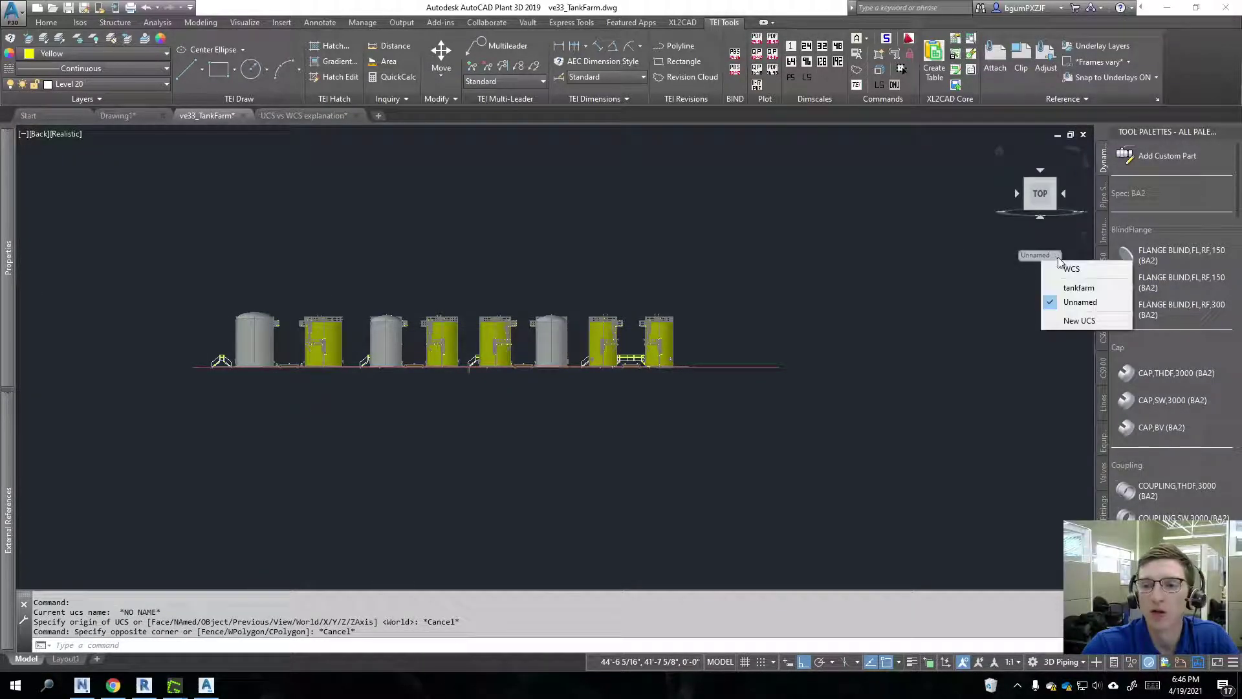
click(1086, 324)
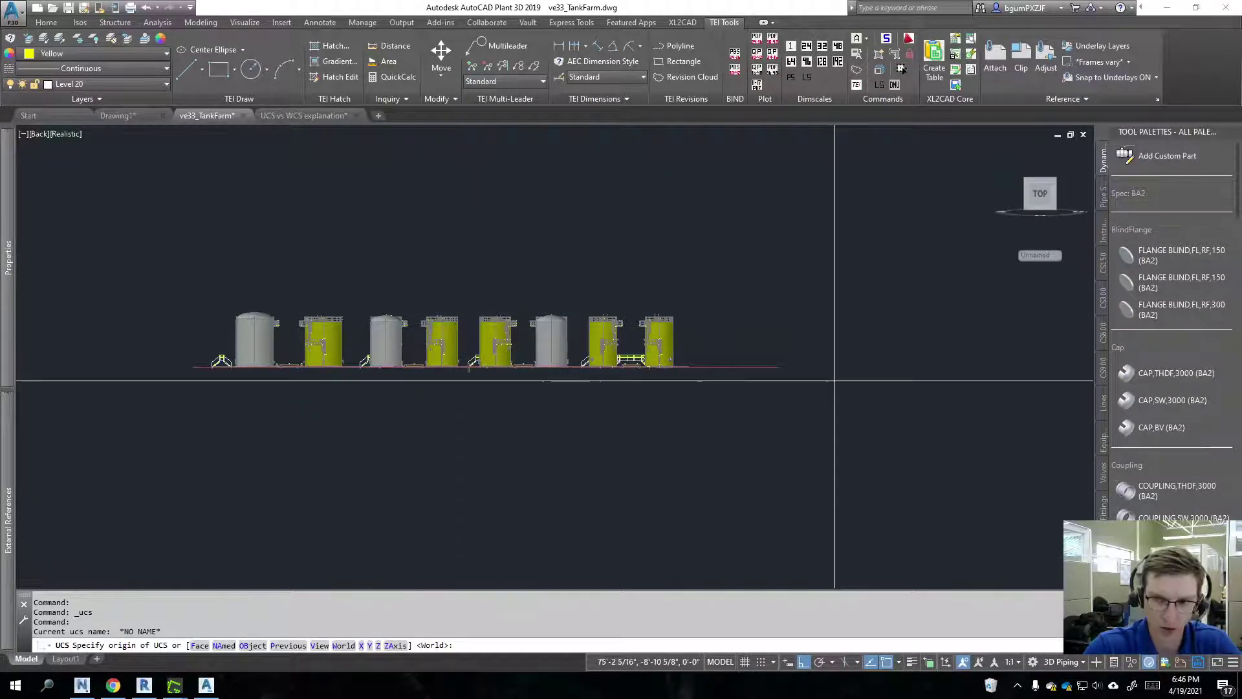
Save the current UCS as SIDE VIEW using the NAmed > Save options
click(222, 646)
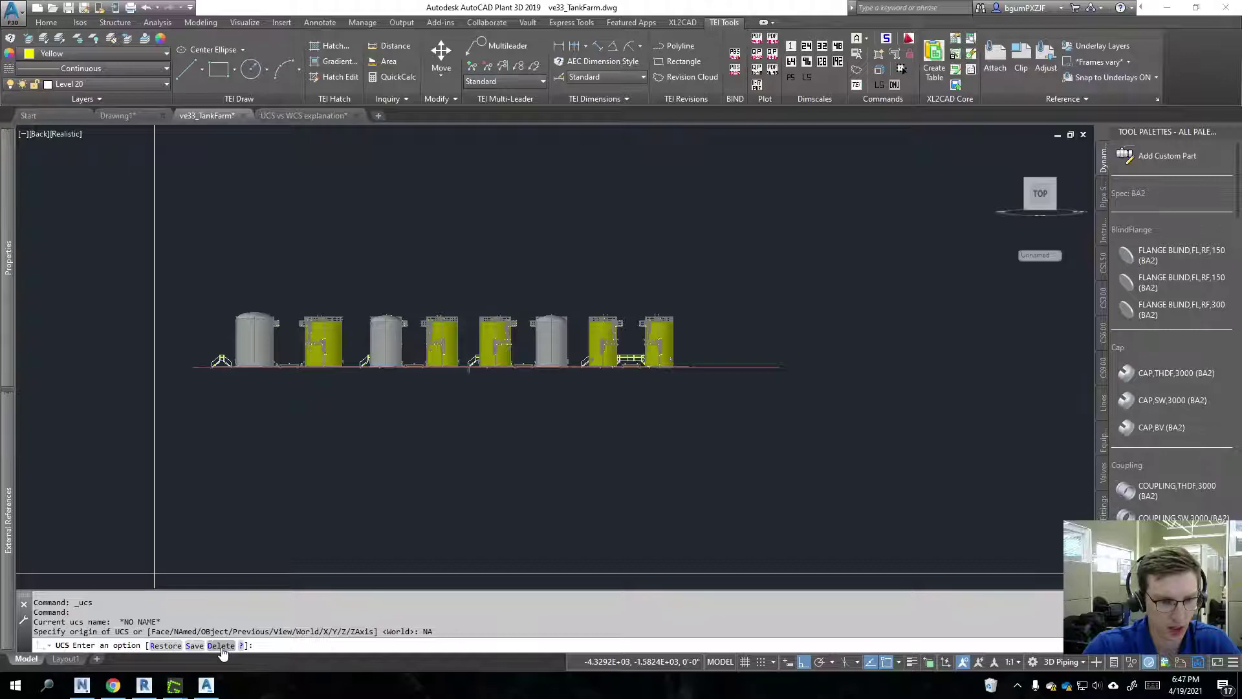
click(197, 645)
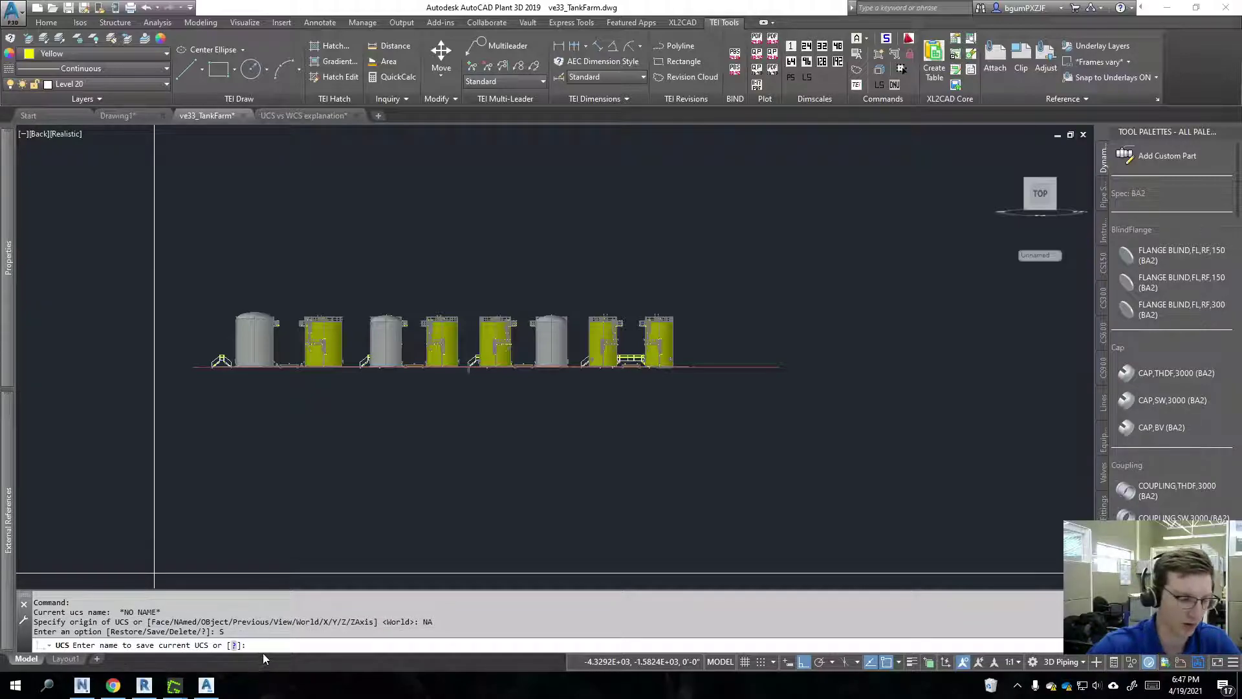
text(SIDE)
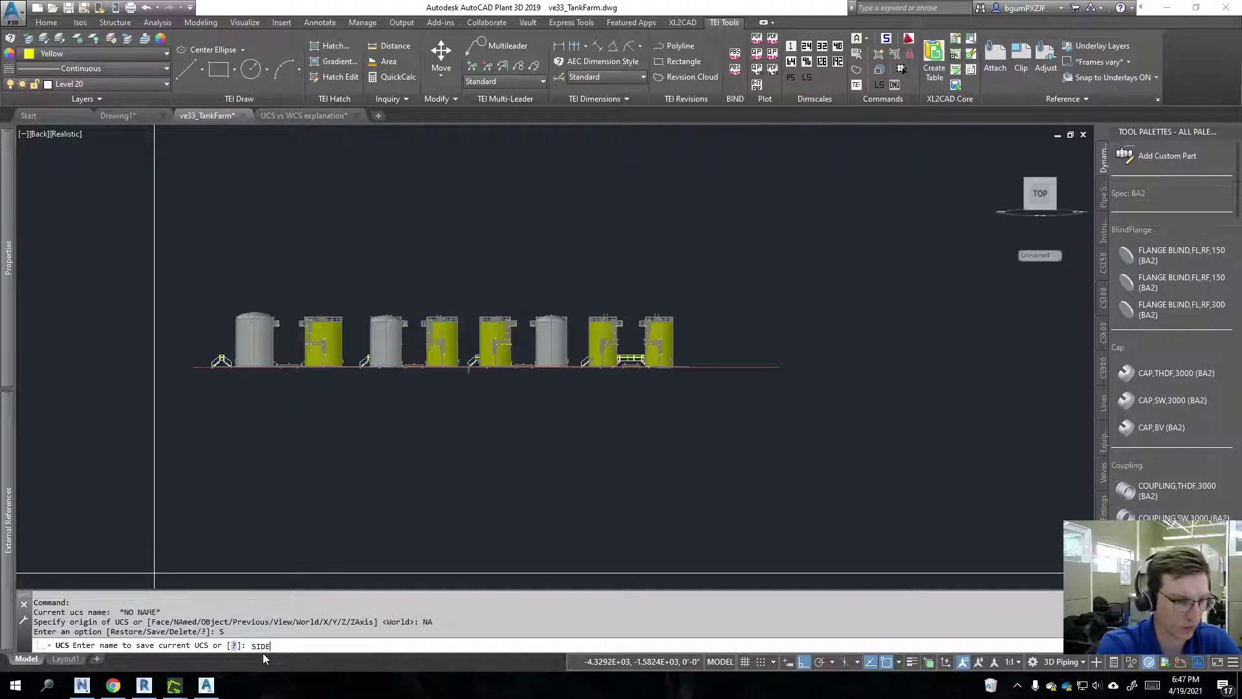
text( VIEW)
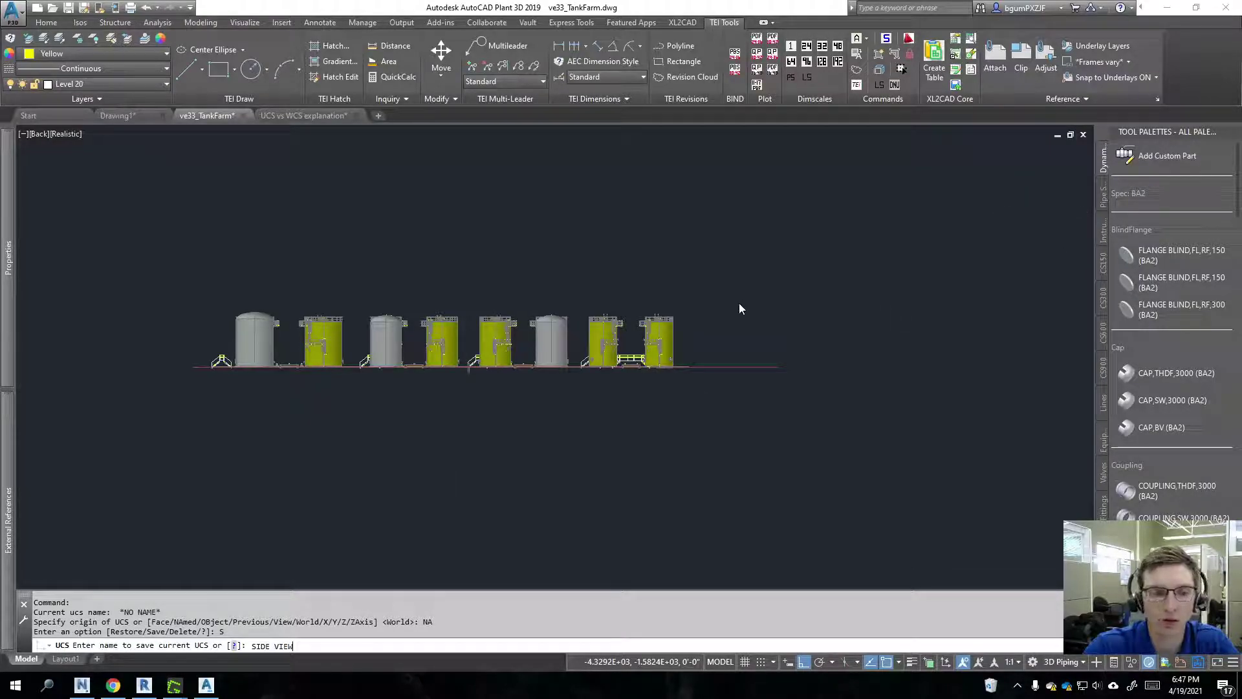
key(Return)
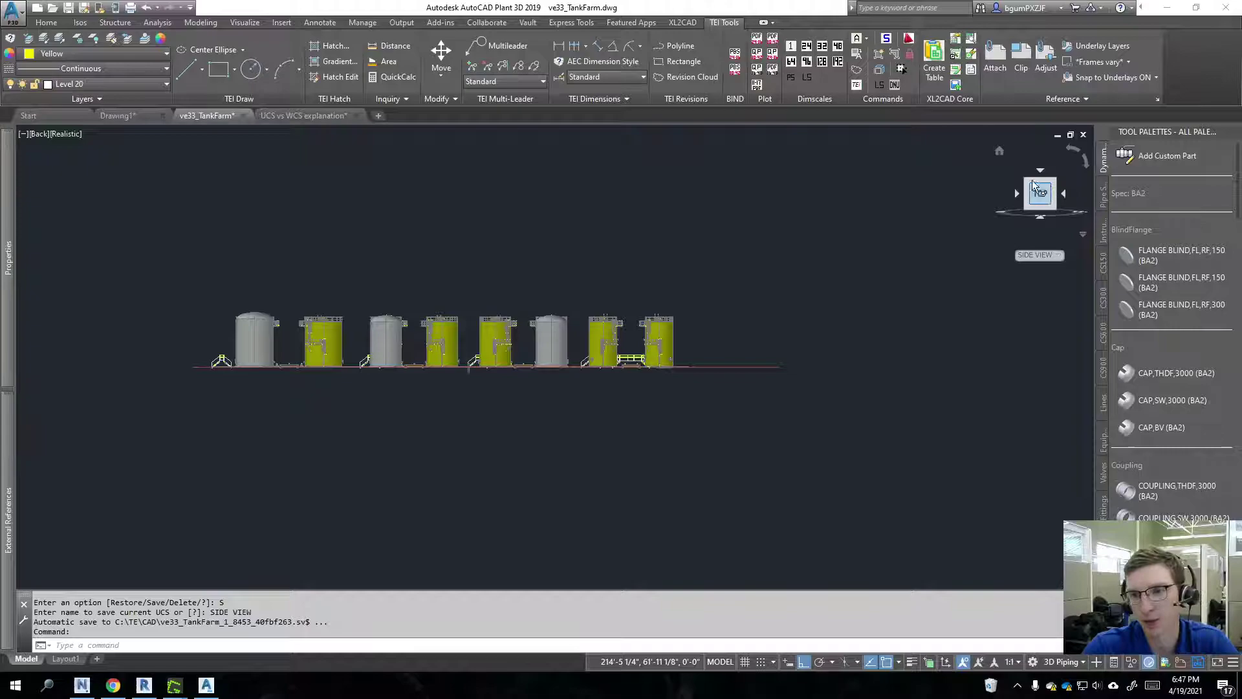
Return to the Home view, switch to WCS, then pick SIDE VIEW again and zoom out
click(1003, 157)
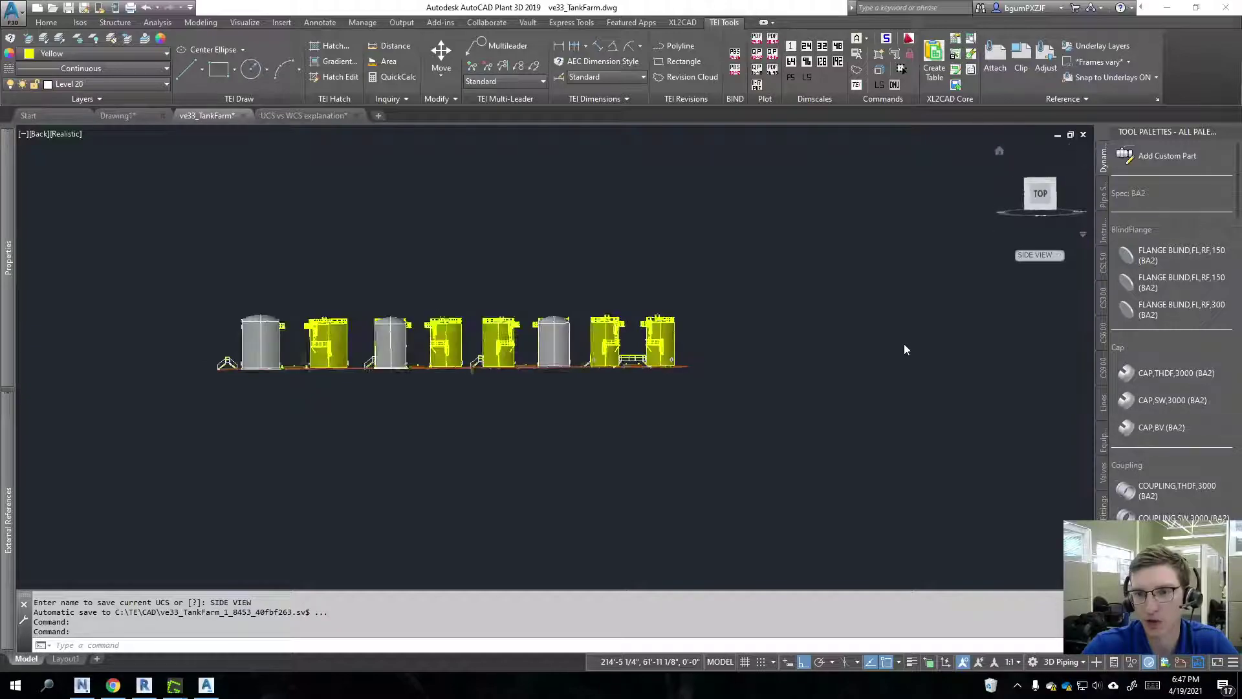
click(1061, 255)
click(1070, 269)
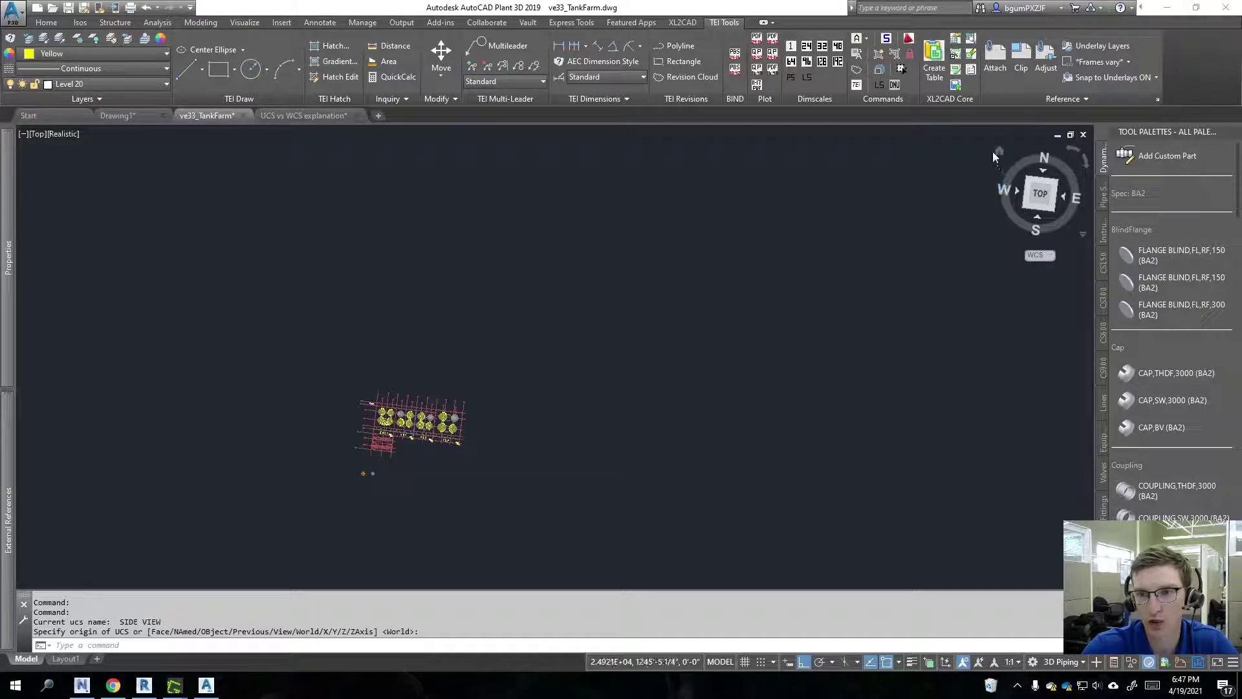
click(1000, 151)
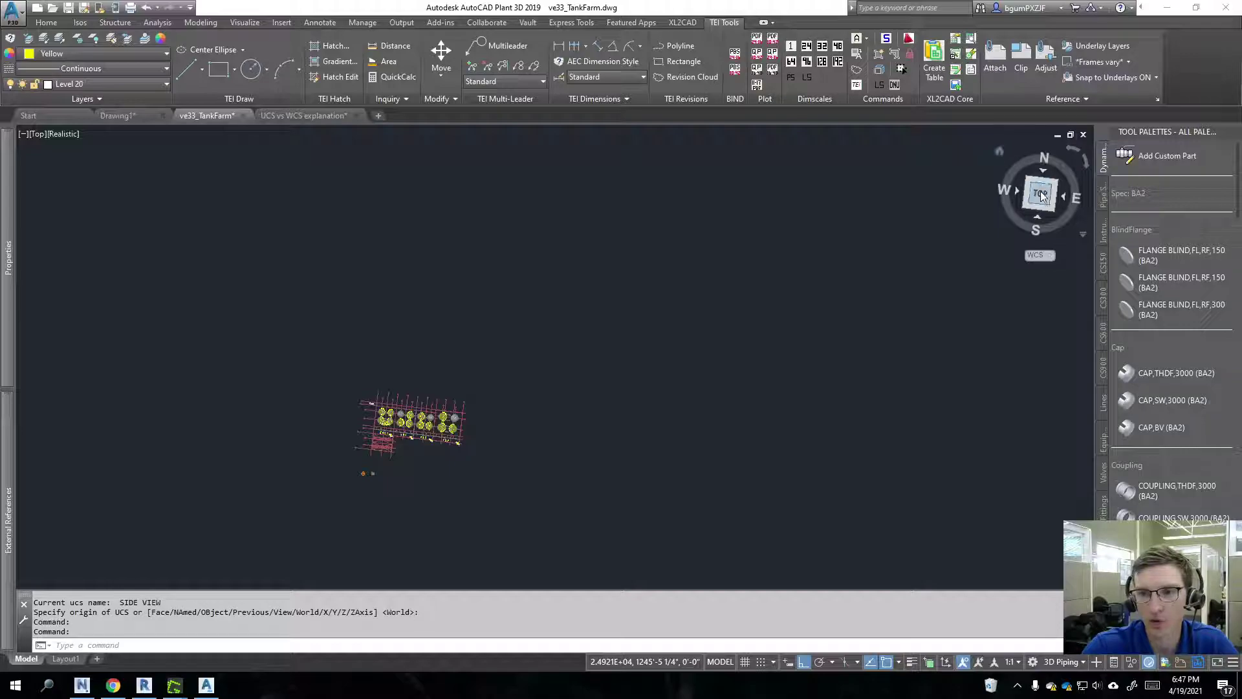
click(1048, 254)
click(1074, 284)
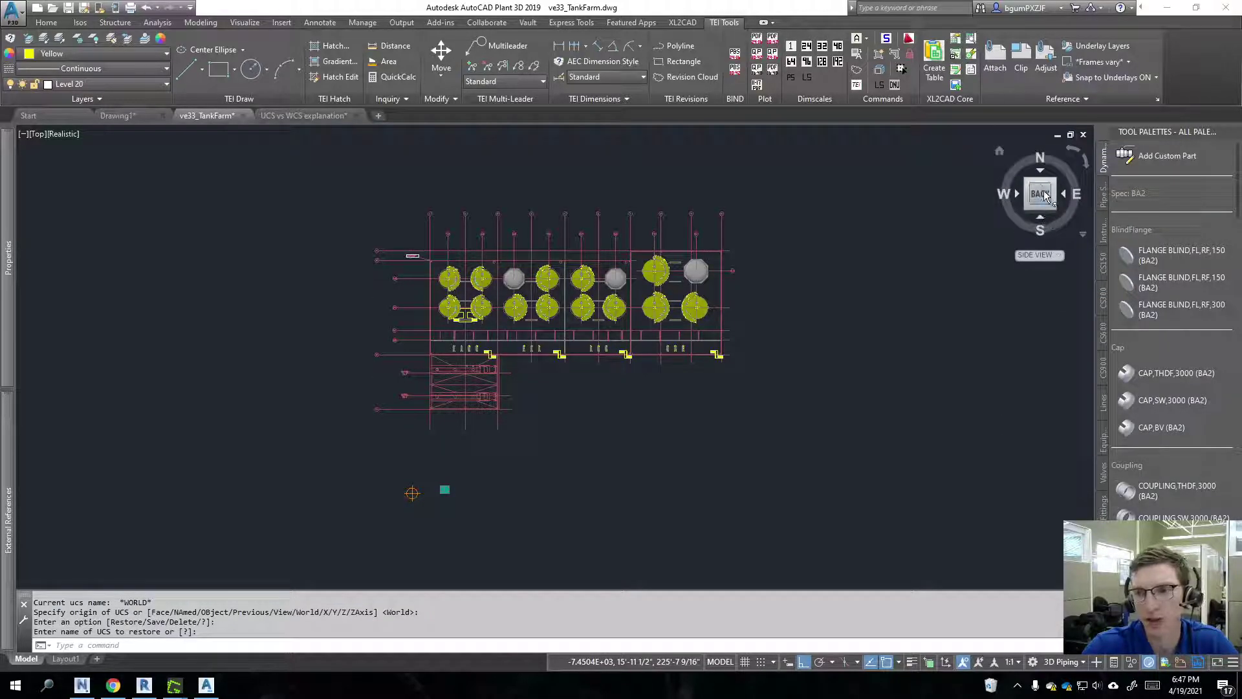
scroll(755, 291, down, 2)
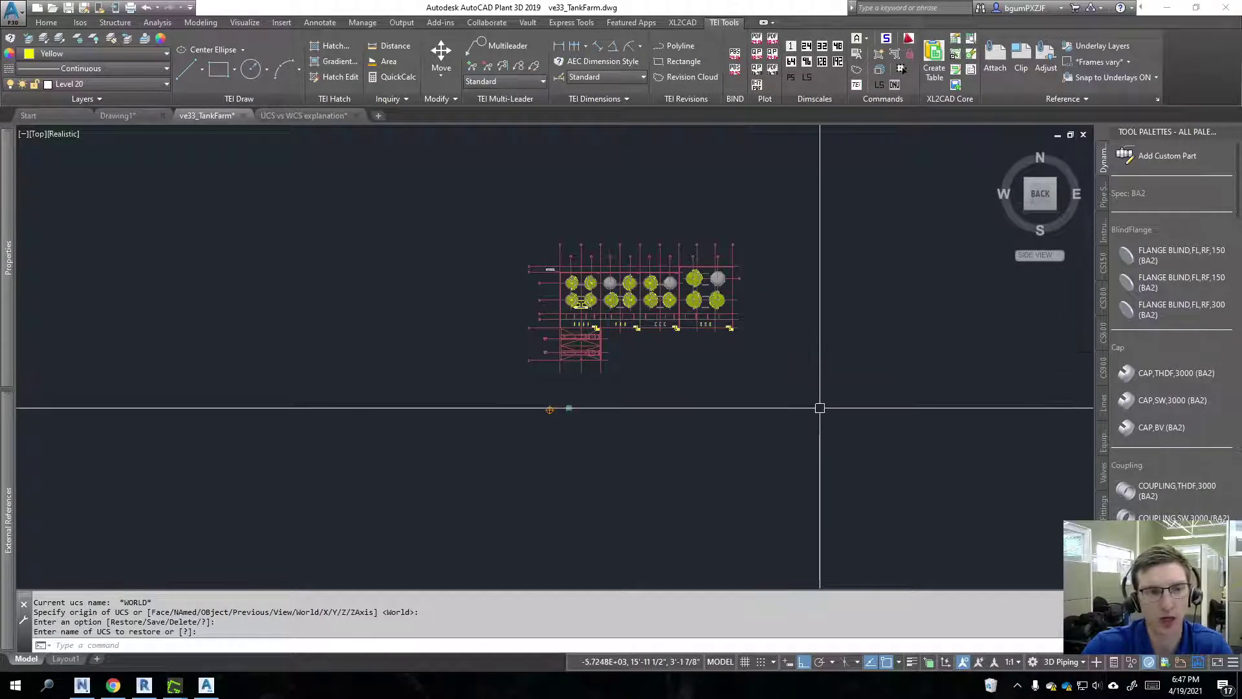
Bring the 'UCS vs WCS explanation' drawing with its Project North and True North rectangles to the front
click(324, 116)
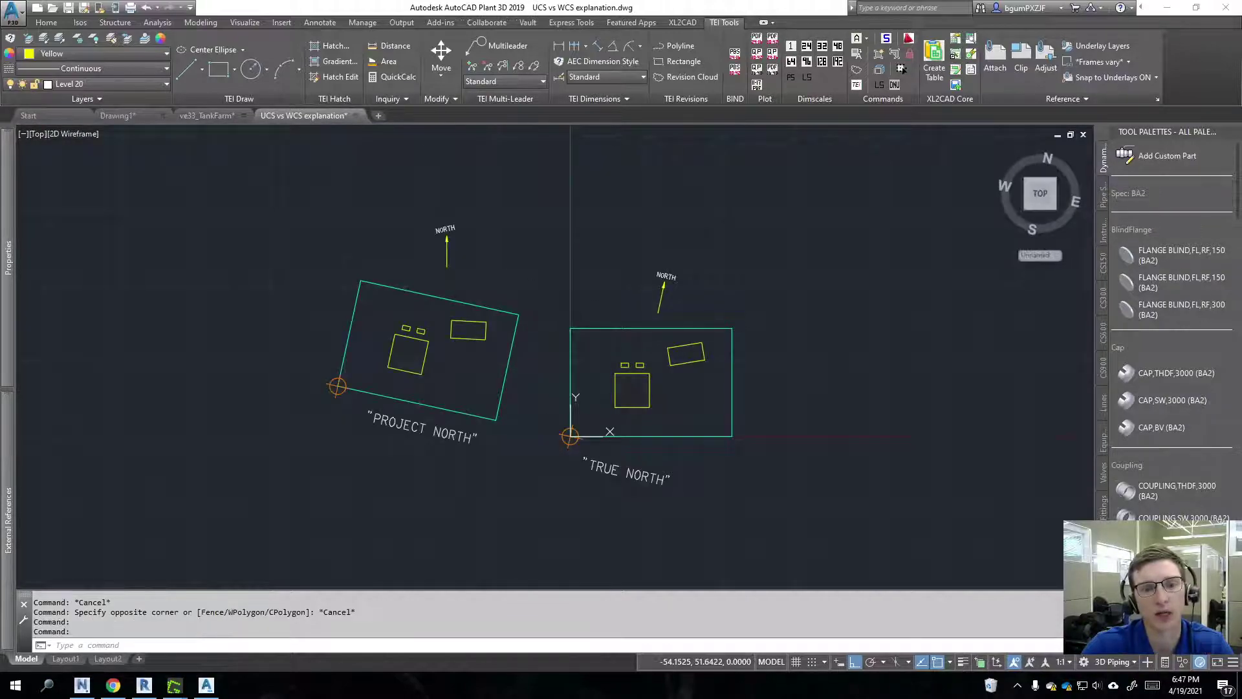